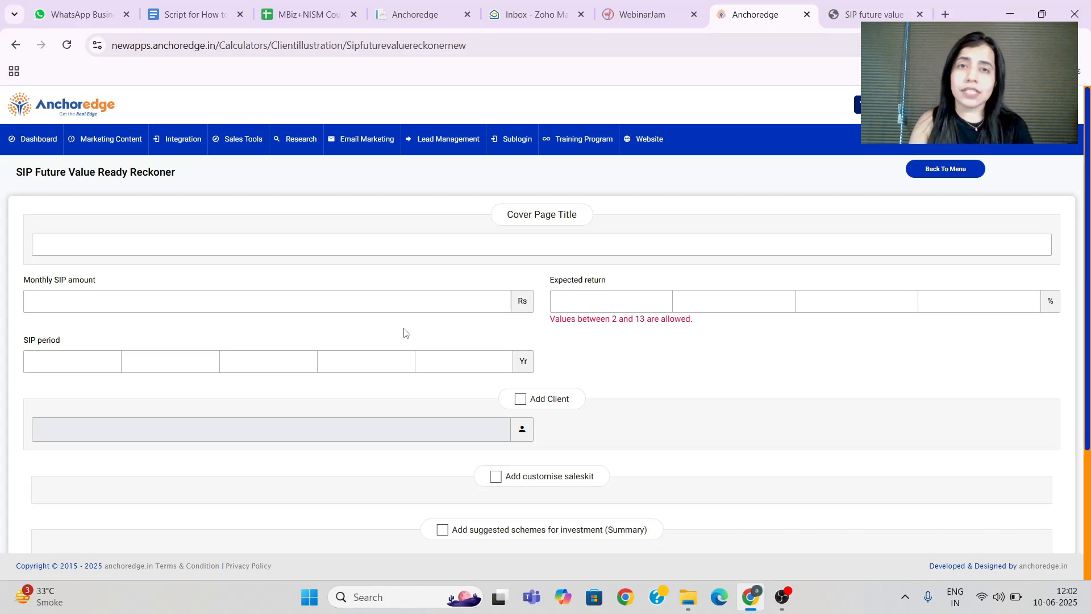
# Enter the client's full name as the cover page title and set the monthly SIP amount to 15000 Rs
pyautogui.click(299, 242)
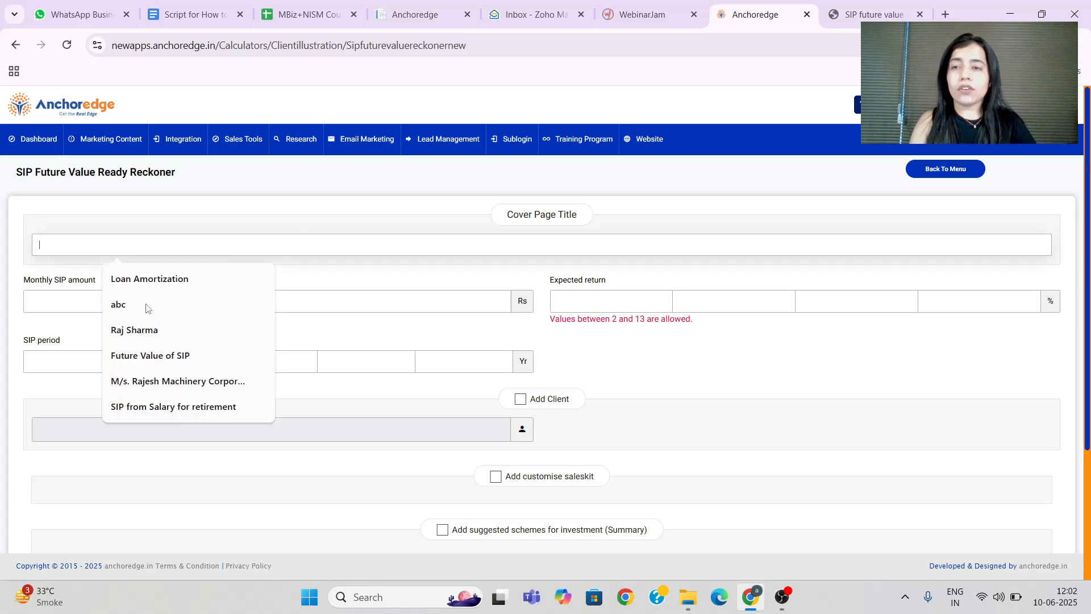
pyautogui.click(161, 335)
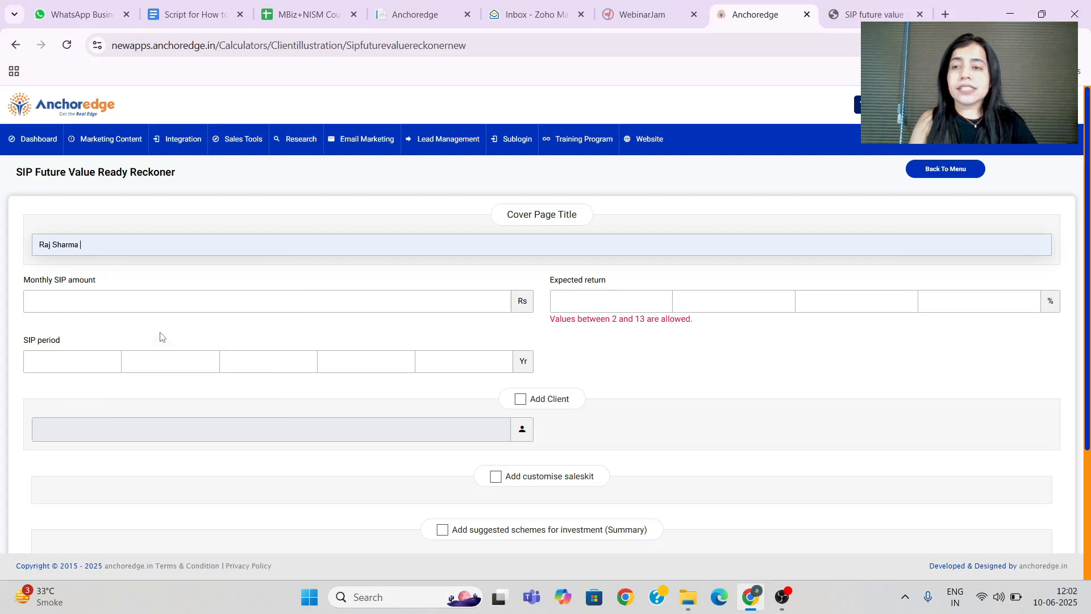
pyautogui.click(63, 300)
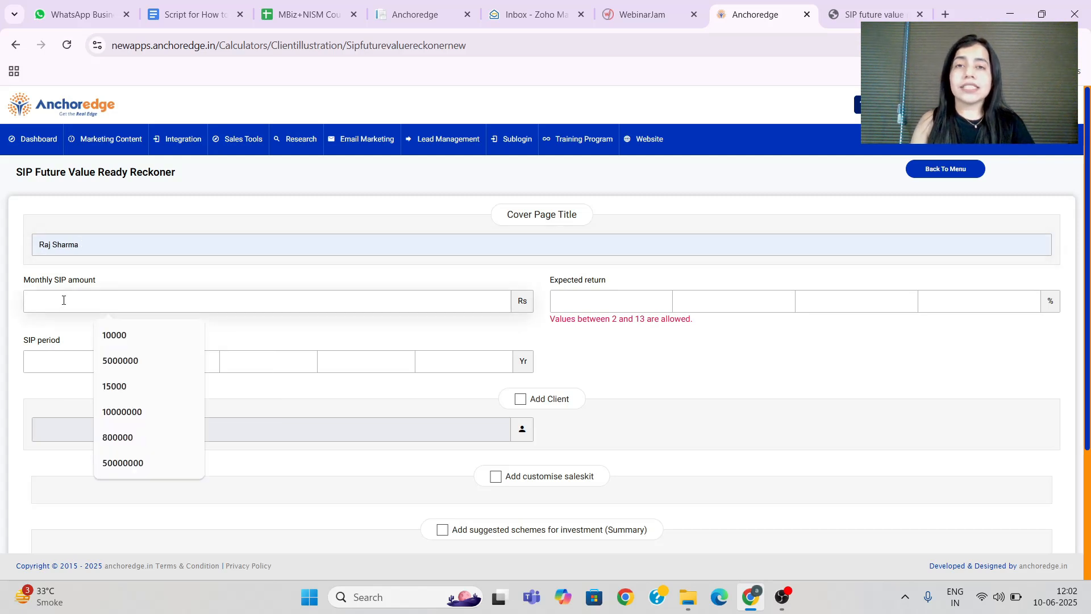
pyautogui.write('1')
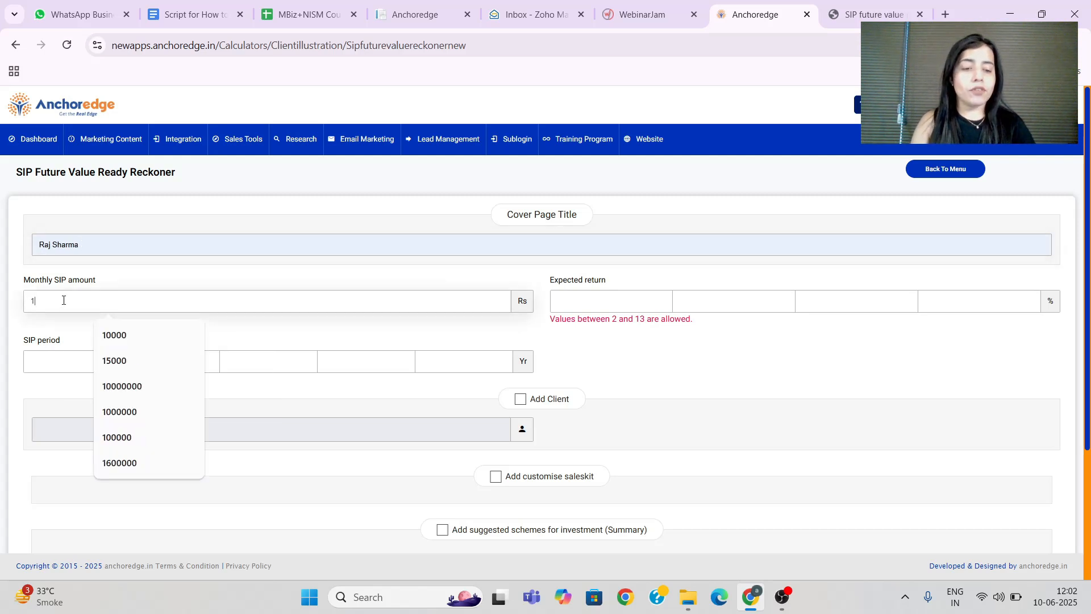
pyautogui.write('5000')
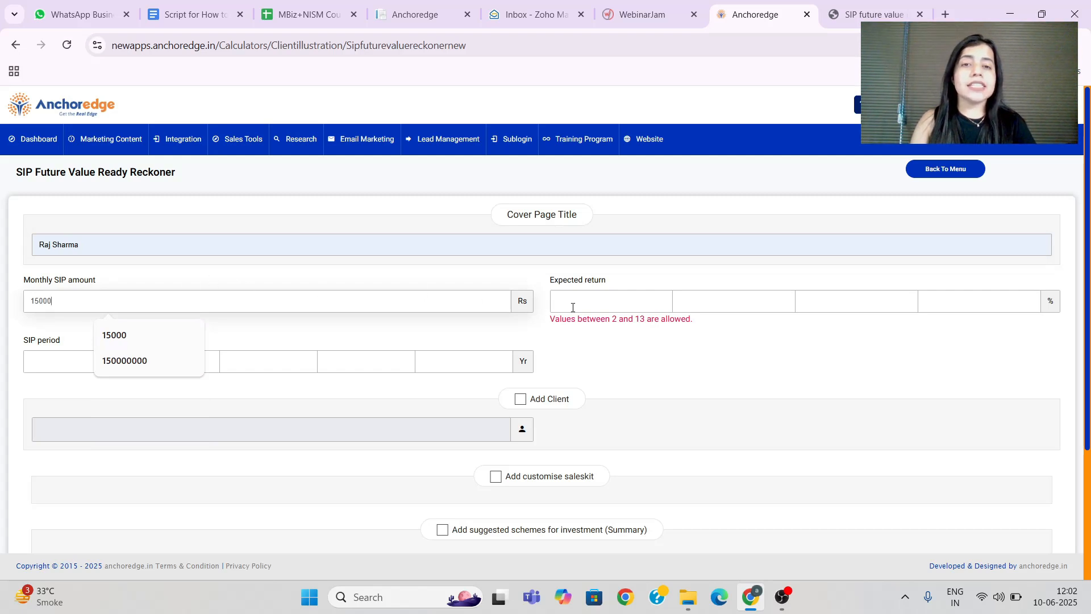
# Set the four expected return values to 9, 10, 12 and 13 %
pyautogui.click(578, 307)
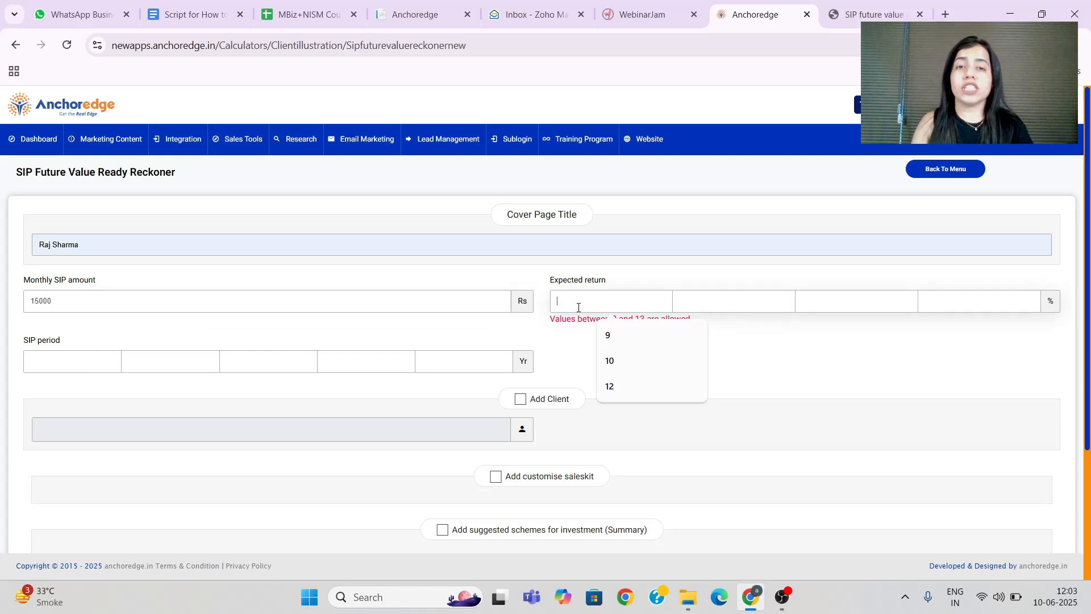
pyautogui.write('9')
pyautogui.press('Tab')
pyautogui.write('10')
pyautogui.press('Tab')
pyautogui.write('12')
pyautogui.press('Tab')
pyautogui.write('13')
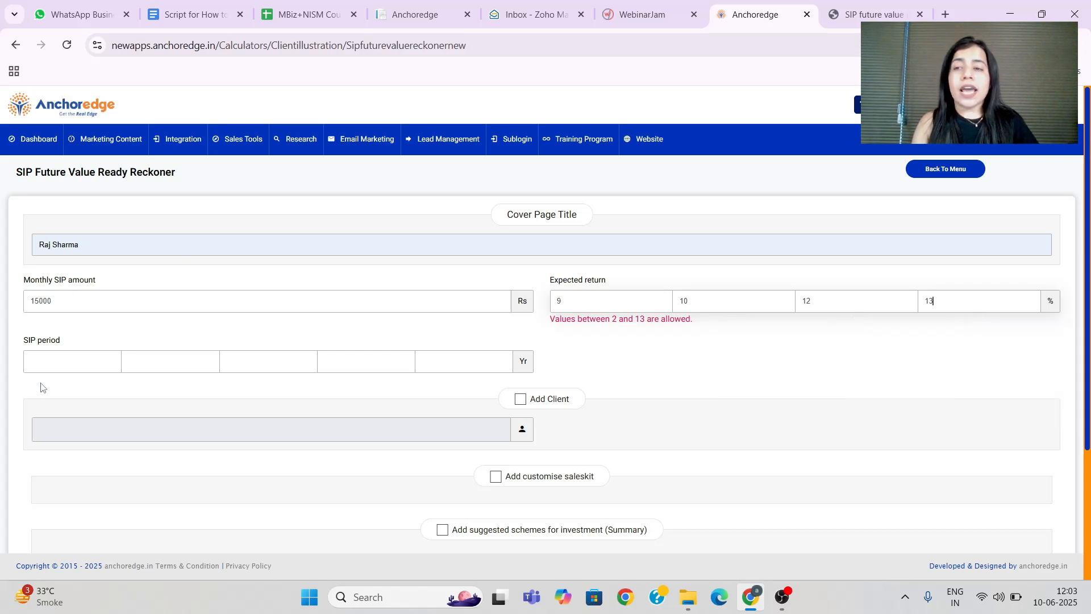
# Fill in the five SIP periods as 10, 12, 13, 15 and 20 years
pyautogui.click(49, 366)
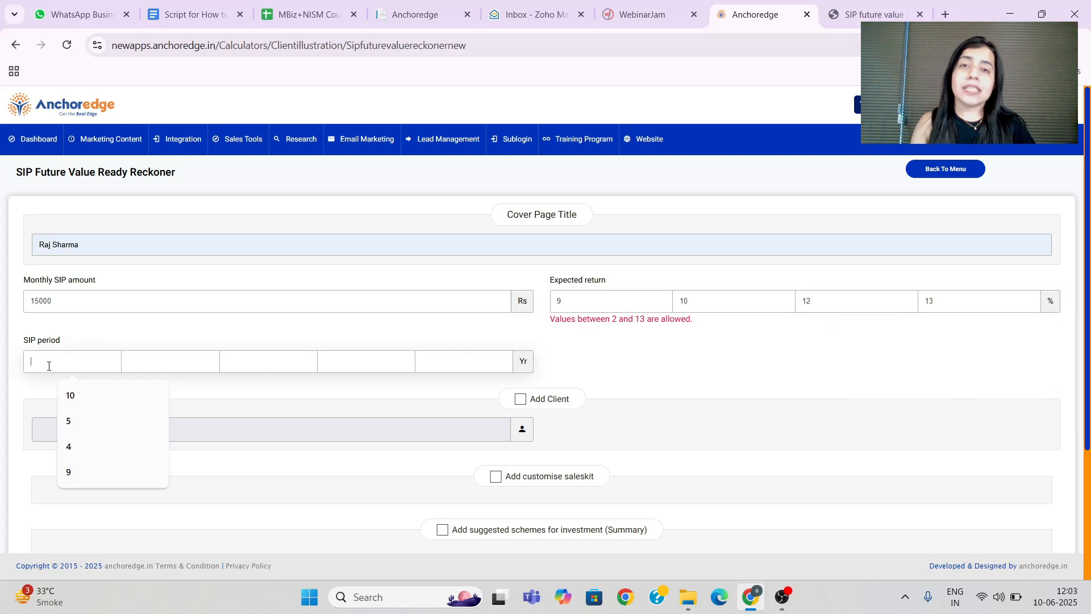
pyautogui.write('10')
pyautogui.press('Tab')
pyautogui.write('12')
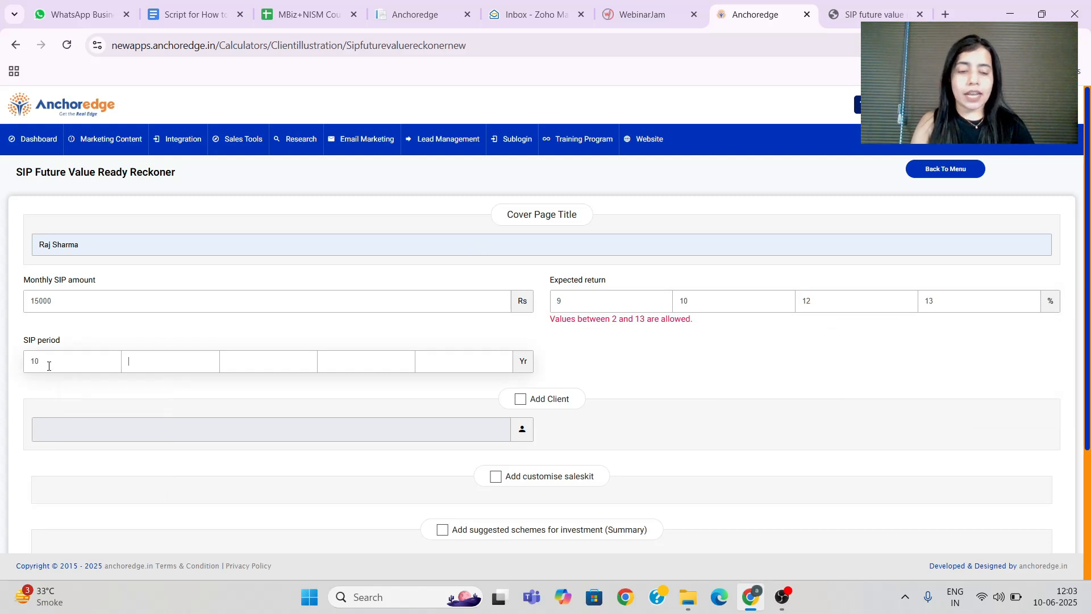
pyautogui.press('Tab')
pyautogui.write('13')
pyautogui.press('Tab')
pyautogui.write('15')
pyautogui.press('Tab')
pyautogui.write('20')
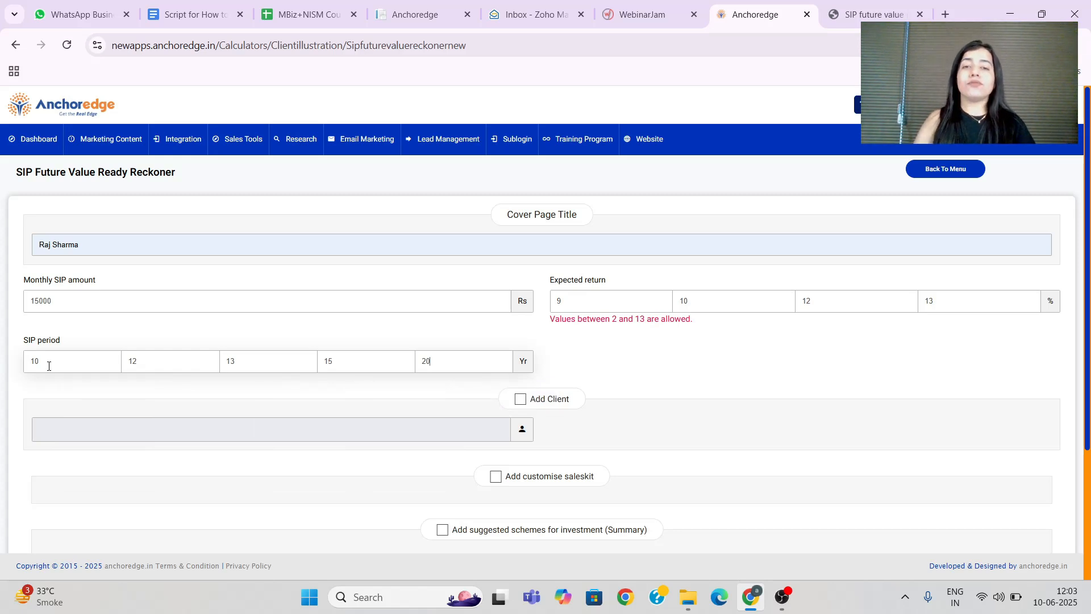
# Include client details in the report and enter the client's full name
pyautogui.scroll(-1, 571, 349)
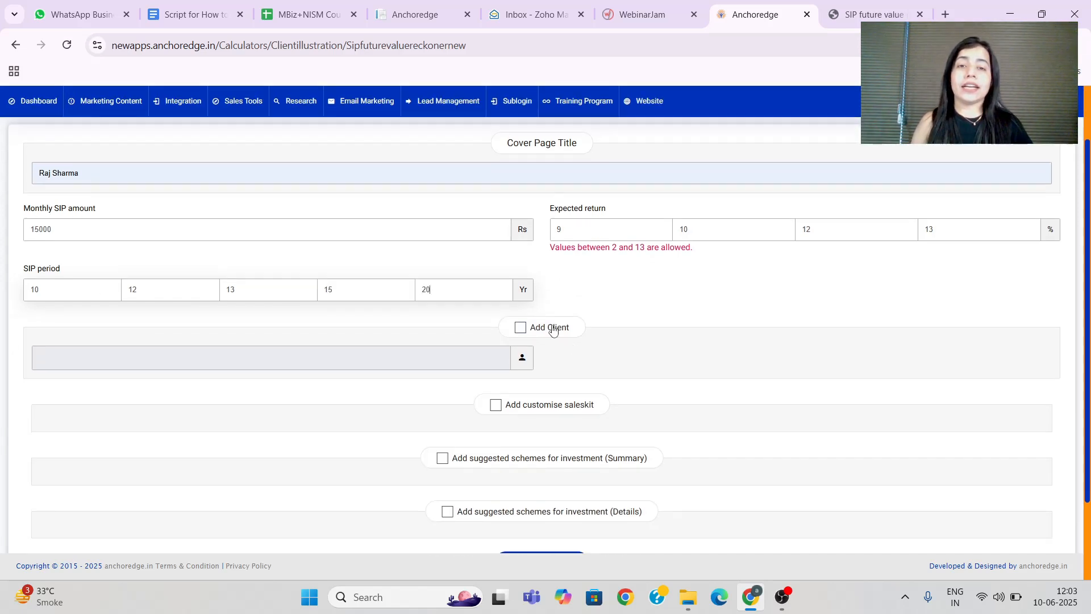
pyautogui.click(520, 330)
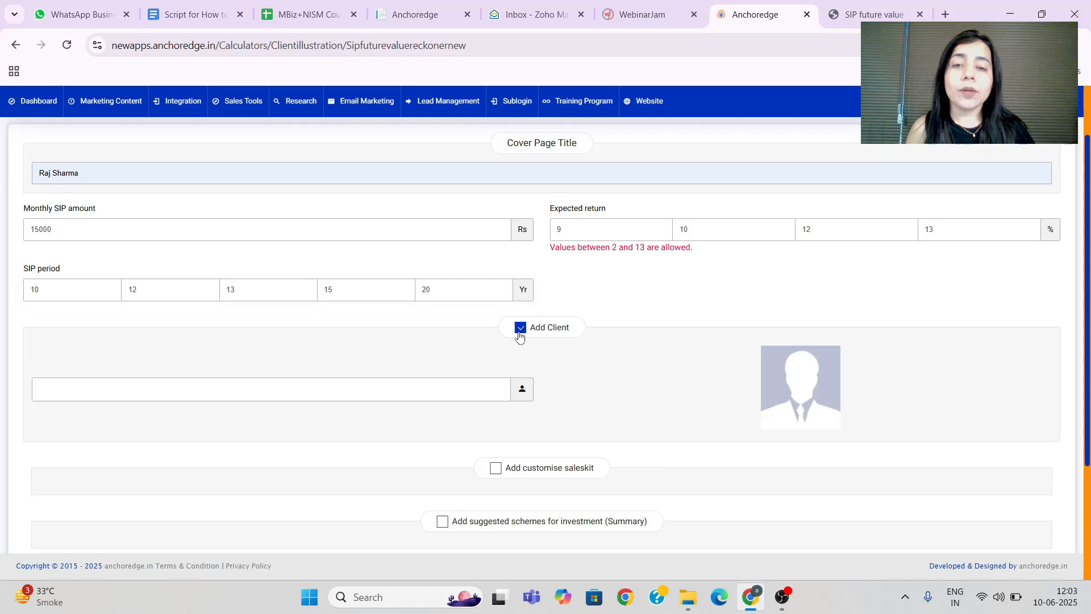
pyautogui.scroll(-1, 519, 334)
pyautogui.click(390, 318)
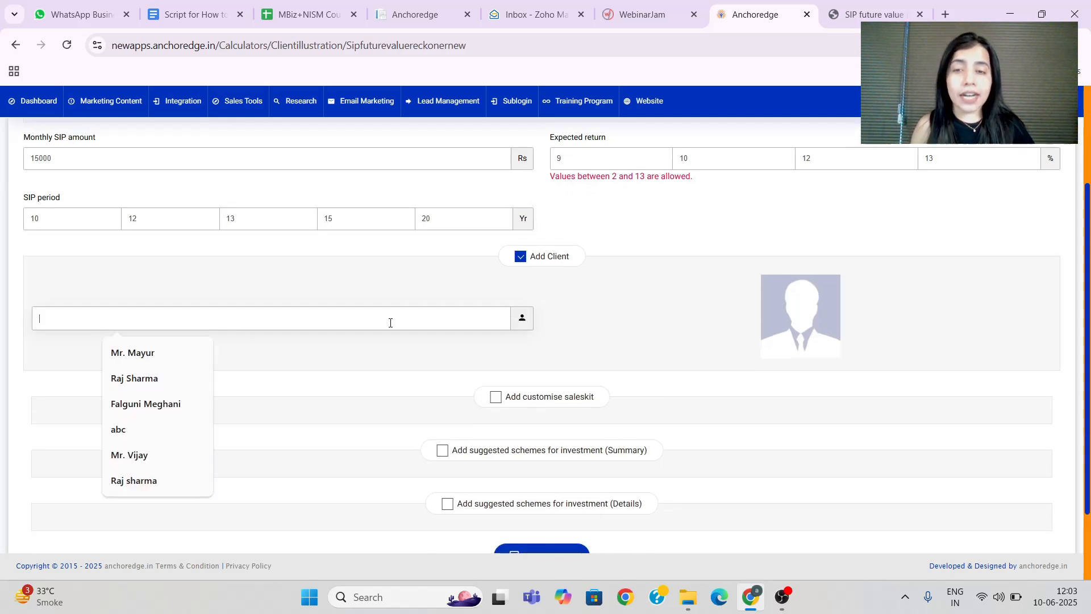
pyautogui.click(152, 379)
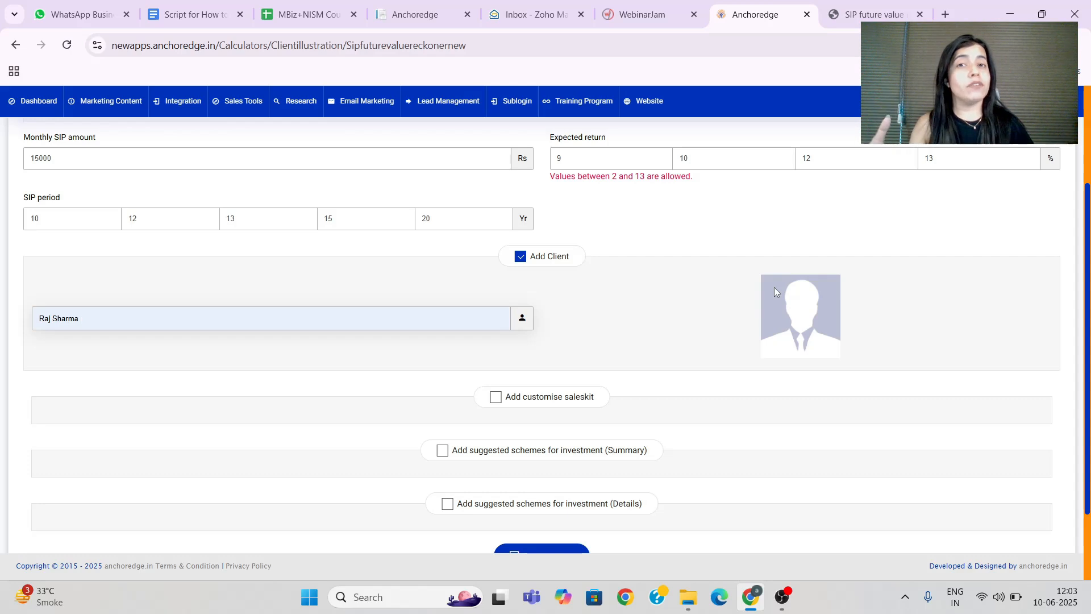
pyautogui.click(789, 324)
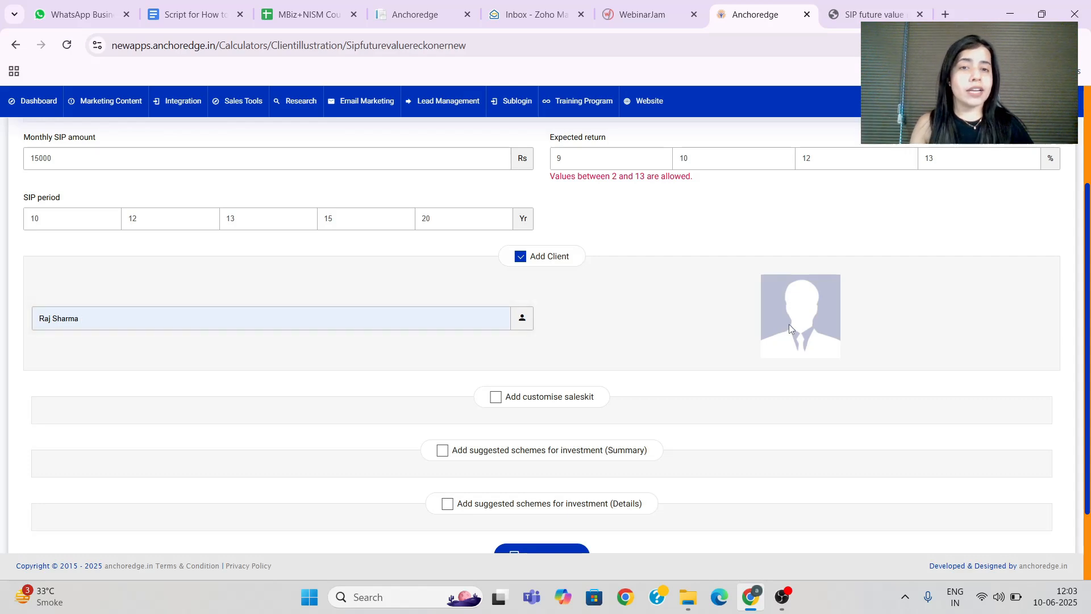
pyautogui.scroll(-2, 227, 193)
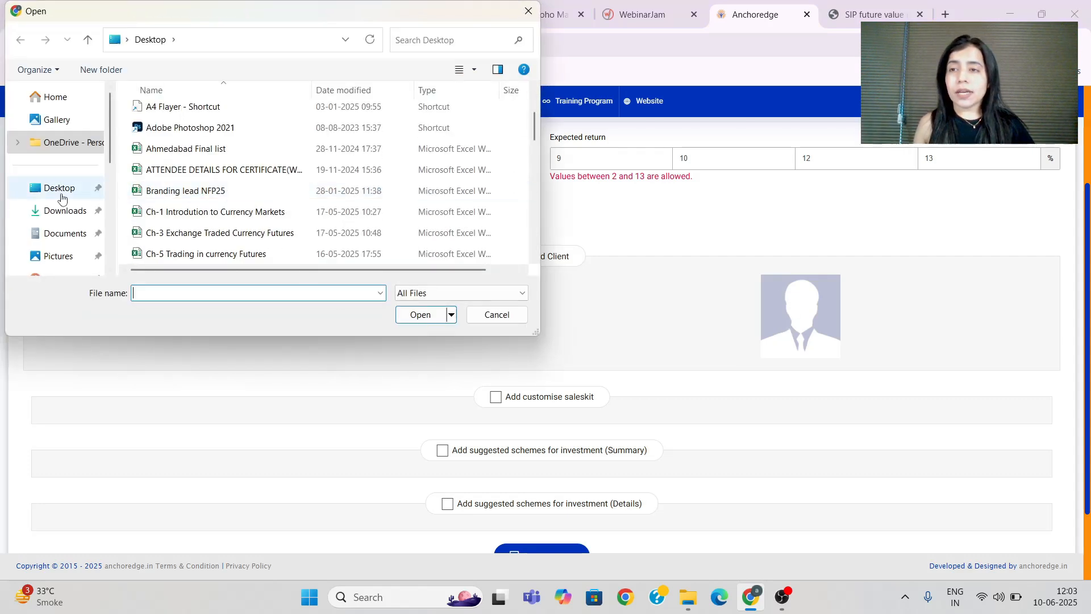
pyautogui.click(59, 188)
pyautogui.scroll(-10, 229, 222)
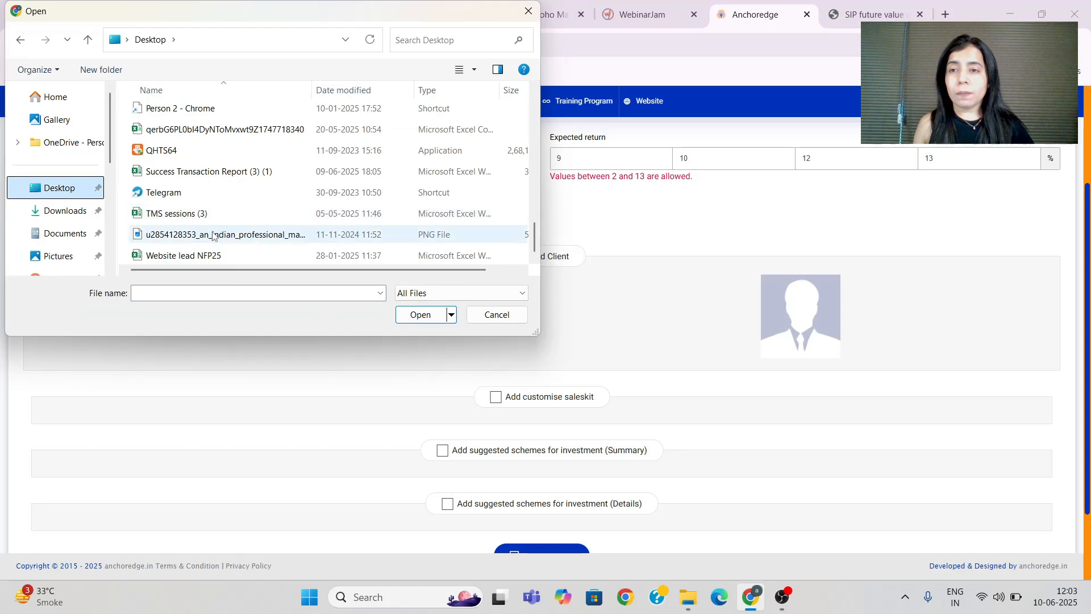
pyautogui.doubleClick(219, 234)
# Add a customised saleskit to the report and choose the SIP saleskit
pyautogui.scroll(-2, 676, 299)
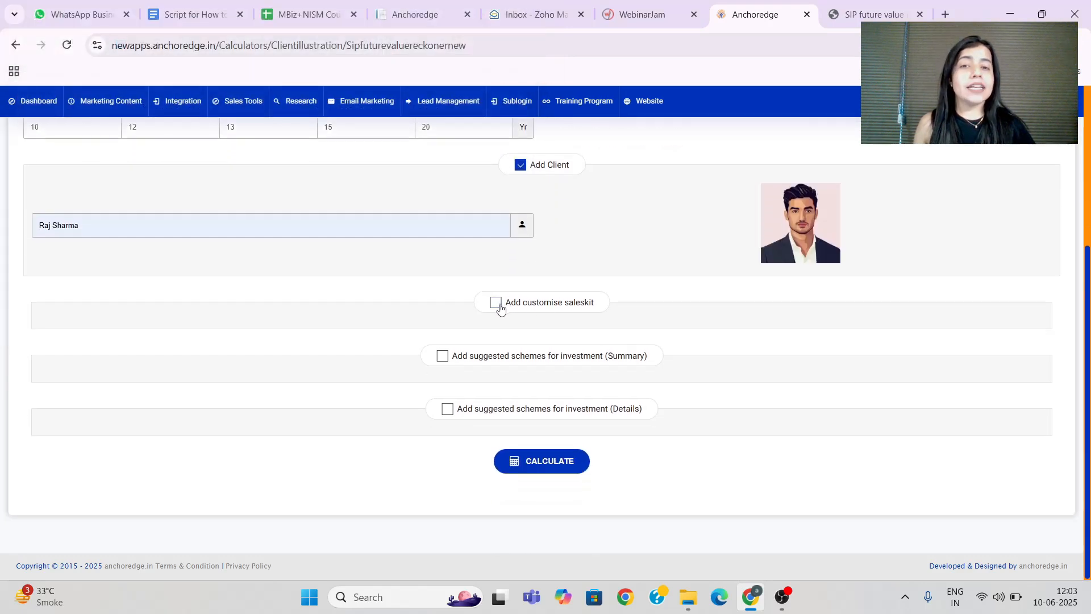
pyautogui.click(498, 305)
pyautogui.scroll(-1, 499, 308)
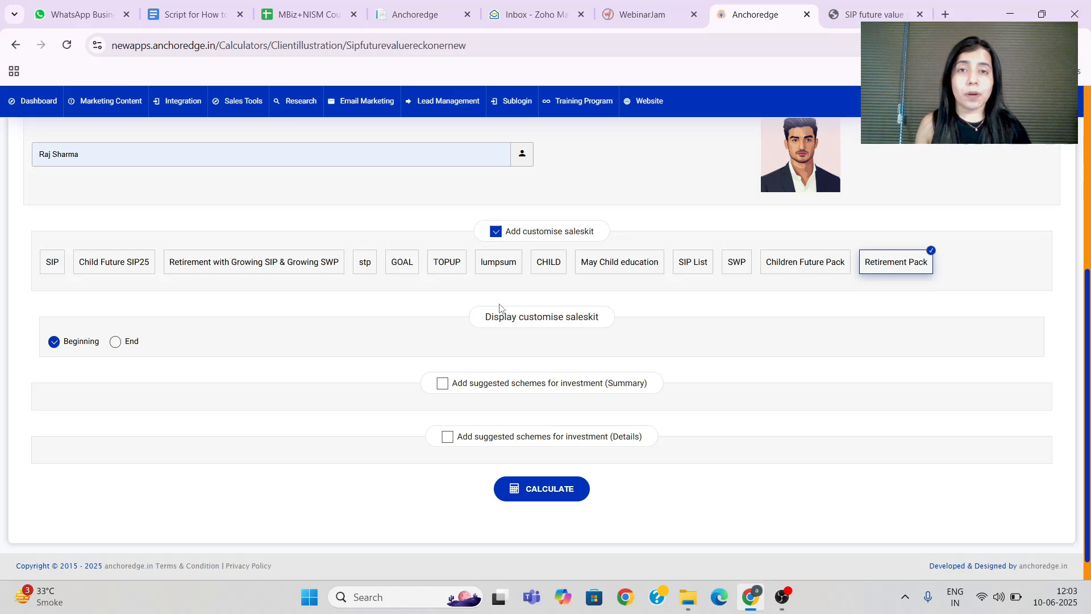
pyautogui.moveTo(244, 108)
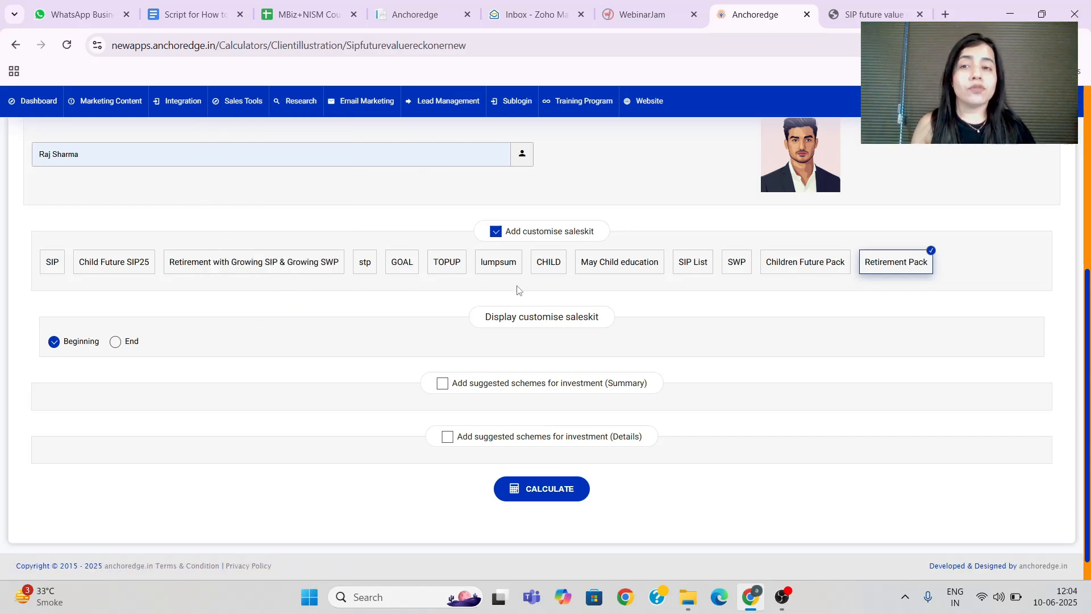
pyautogui.click(53, 268)
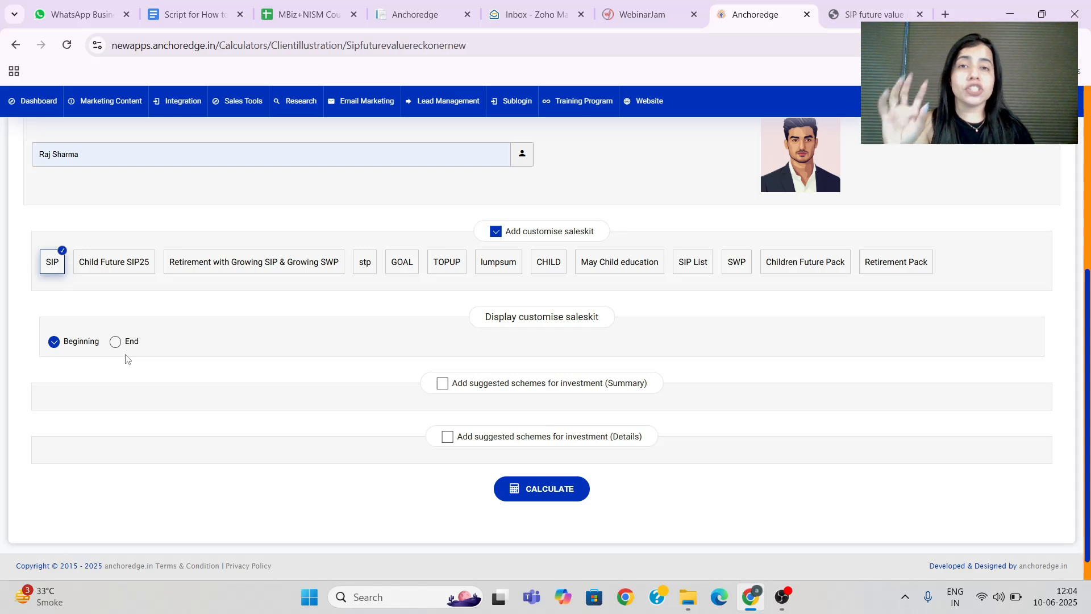
# Enable the detailed suggested schemes for investment and set the scheme allocated amount to 7500
pyautogui.scroll(-1, 180, 358)
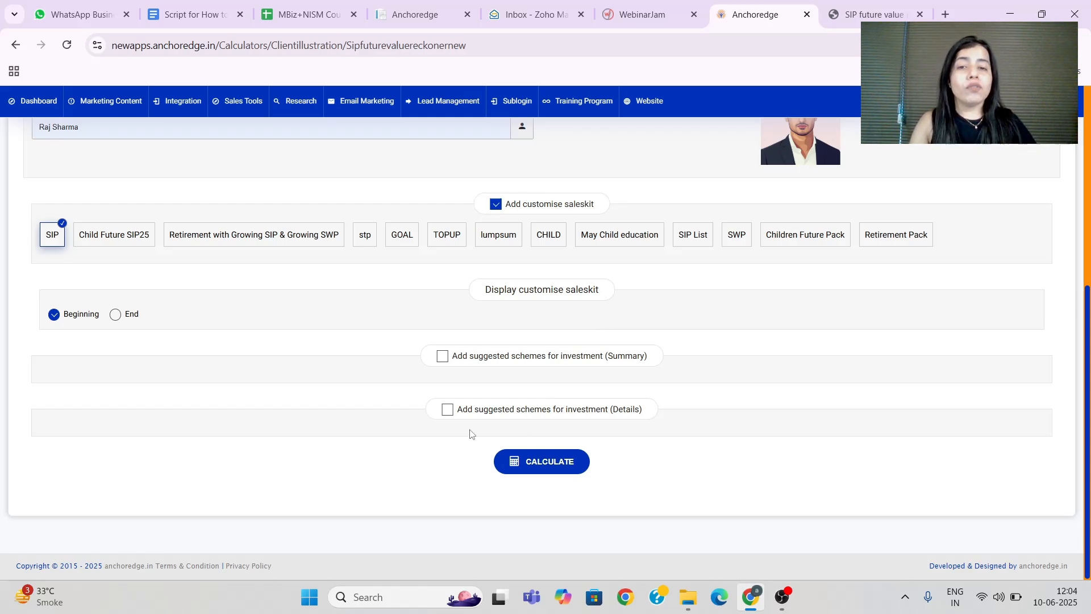
pyautogui.click(447, 409)
pyautogui.scroll(-5, 493, 379)
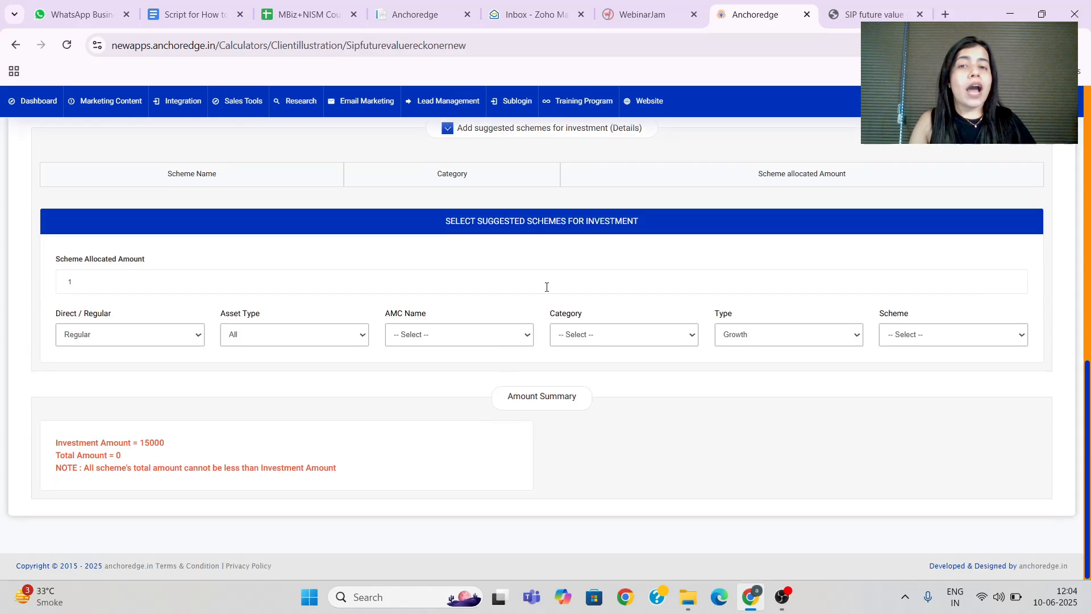
pyautogui.scroll(1, 569, 281)
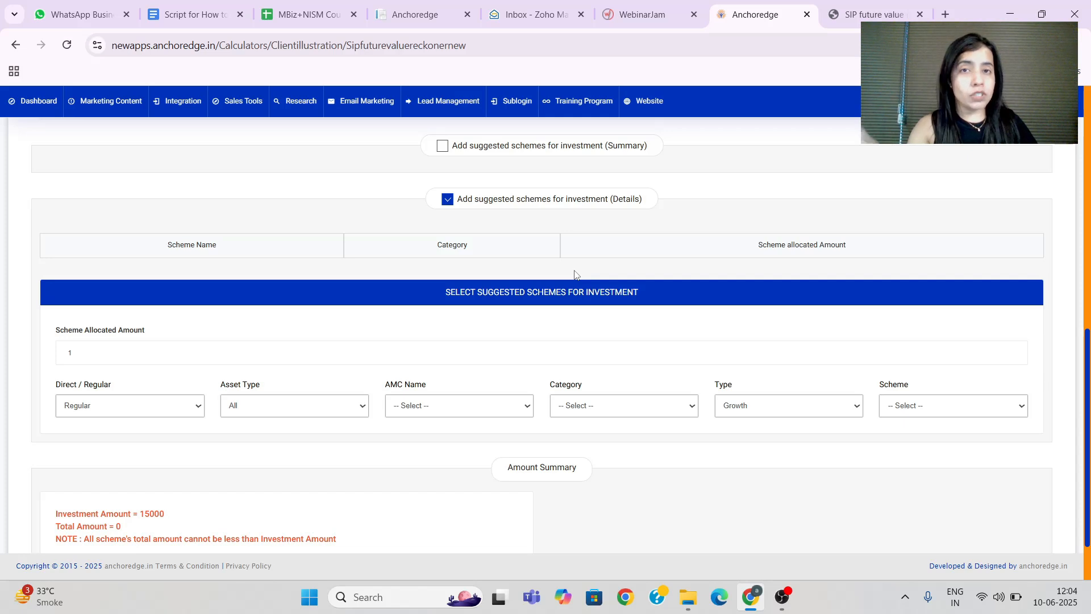
pyautogui.scroll(-1, 578, 270)
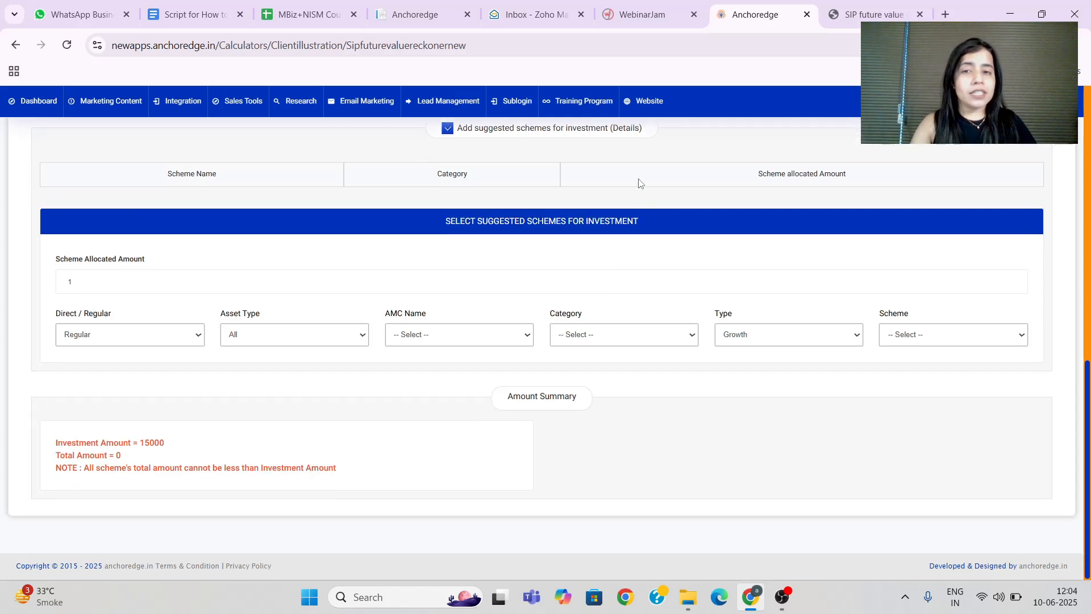
pyautogui.doubleClick(102, 285)
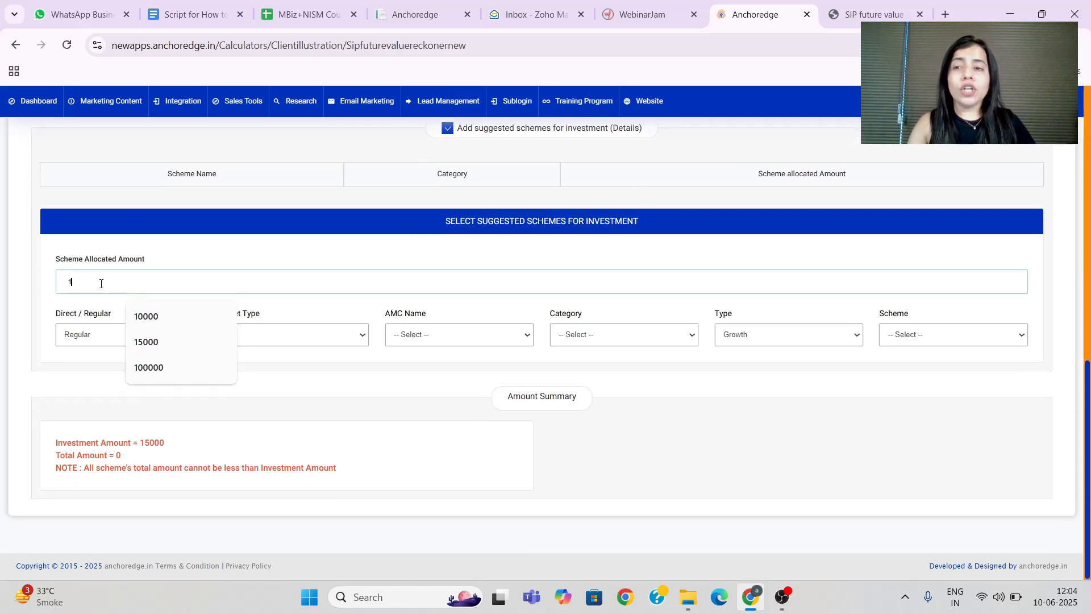
pyautogui.press('BackSpace')
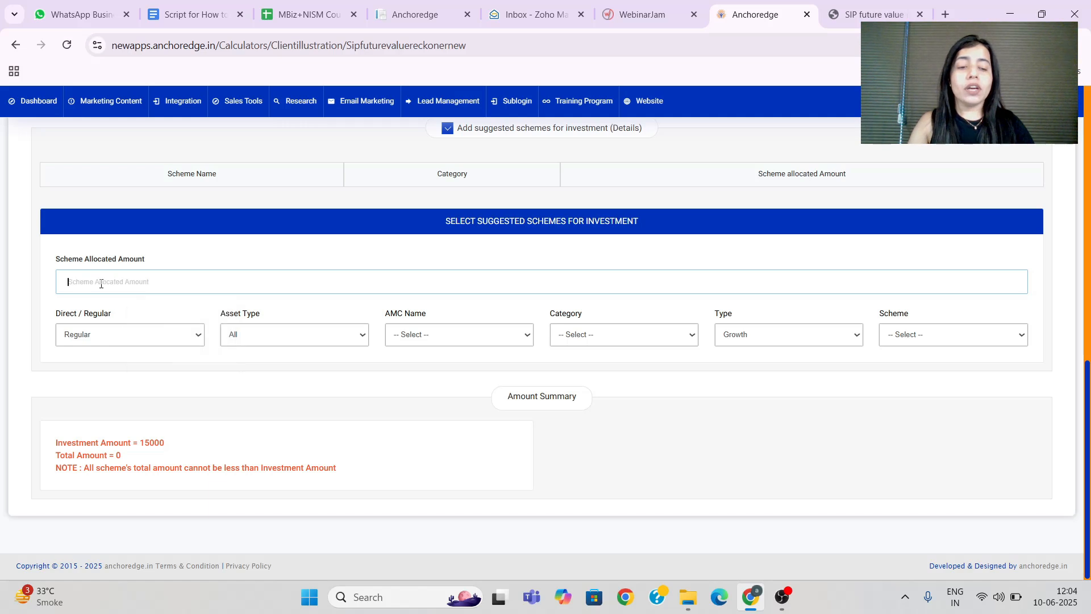
pyautogui.write('7500')
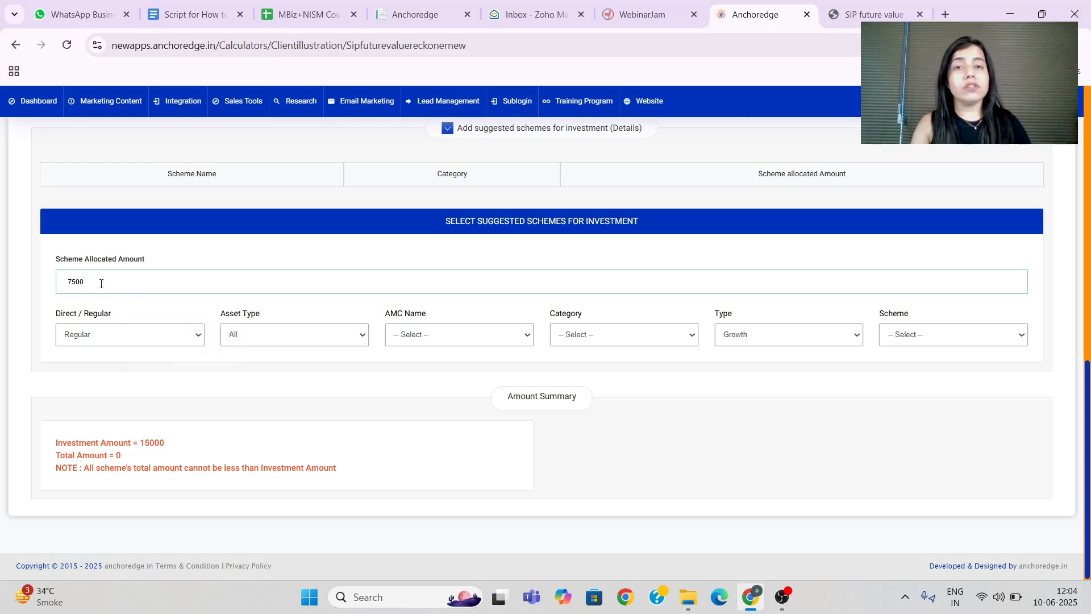
# Add HDFC Mid-Cap Opportunities Fund(G) as a suggested scheme, using asset type Equity, HDFC Mutual Fund and category Equity - Mid Cap Fund
pyautogui.click(249, 336)
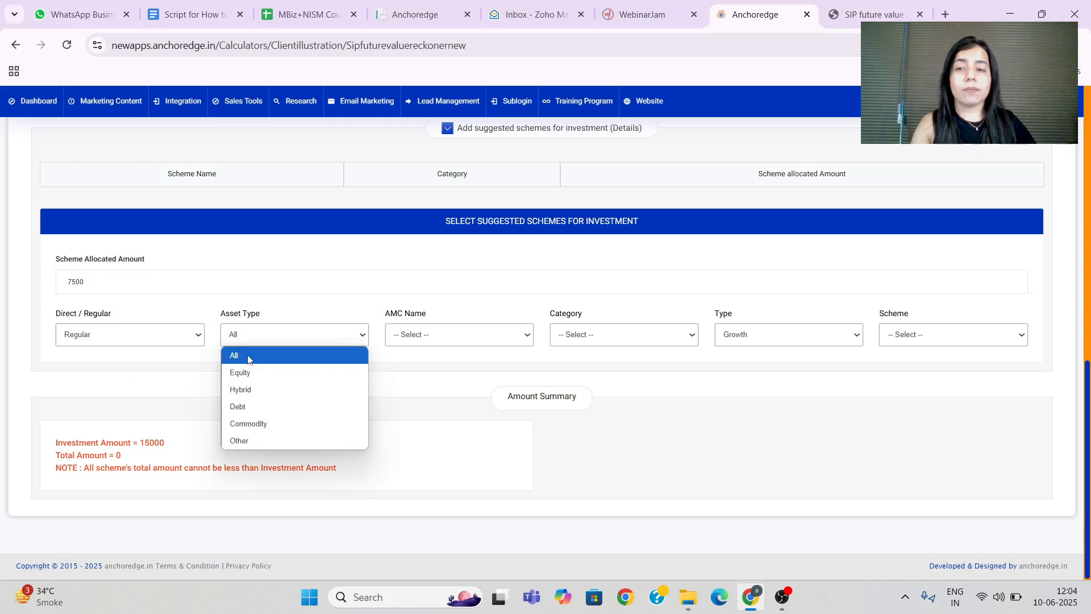
pyautogui.click(250, 371)
pyautogui.click(398, 336)
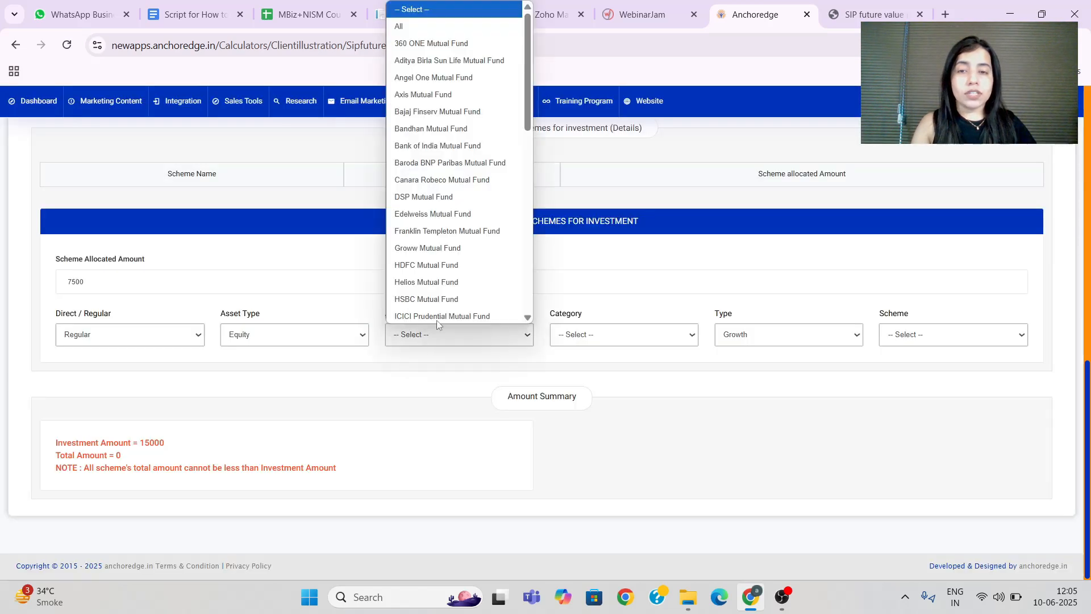
pyautogui.click(428, 299)
pyautogui.click(430, 335)
pyautogui.click(437, 269)
pyautogui.click(585, 340)
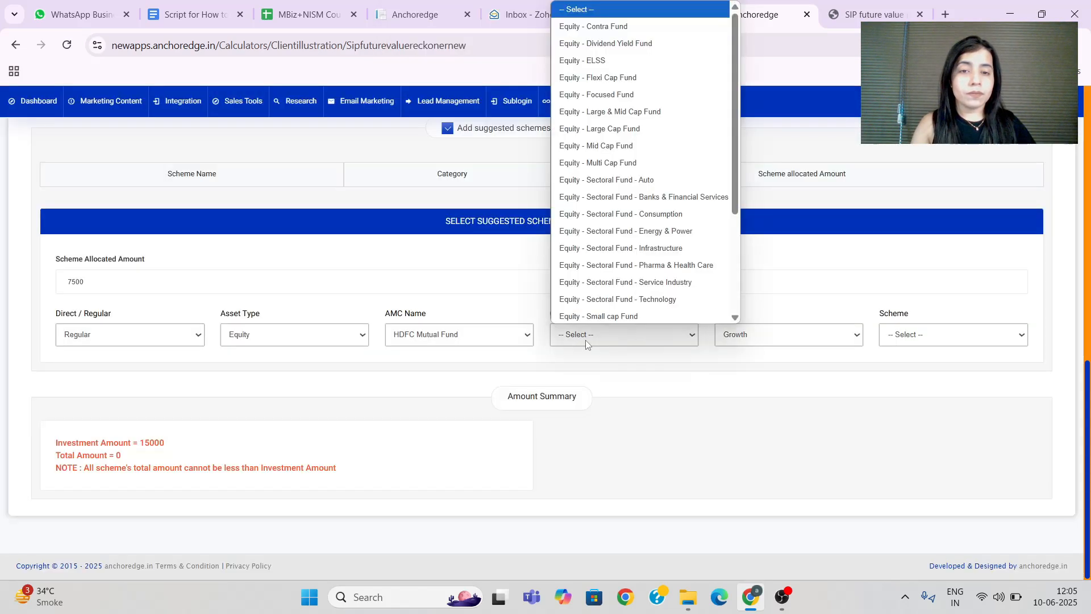
pyautogui.click(591, 145)
pyautogui.click(921, 337)
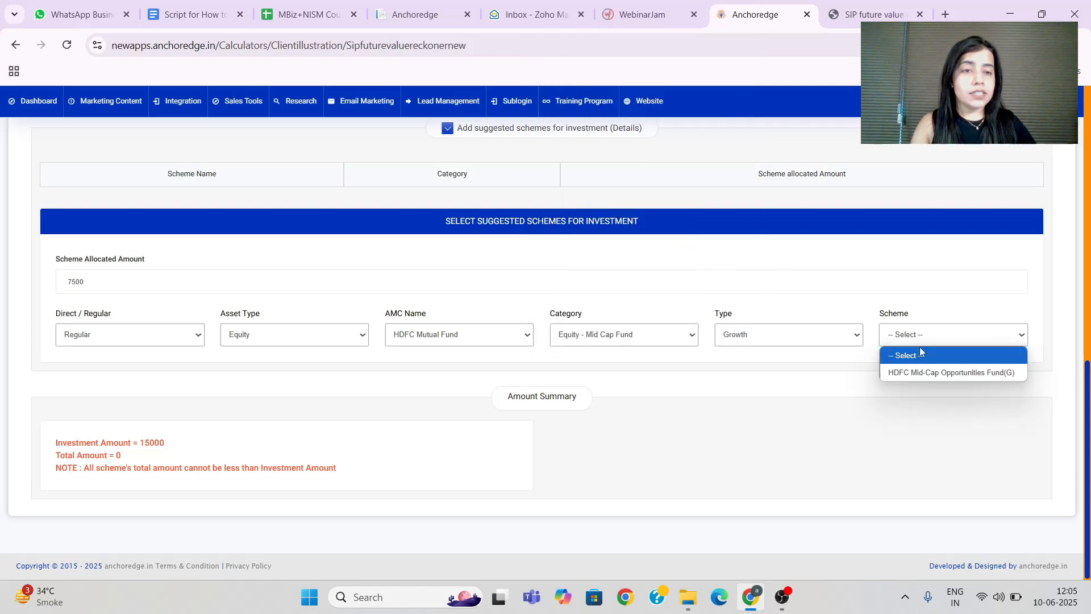
pyautogui.click(943, 372)
# Review the added scheme's name, category and allocated amount, along with the amount summary
pyautogui.scroll(1, 653, 318)
pyautogui.moveTo(193, 270); pyautogui.dragTo(741, 277)
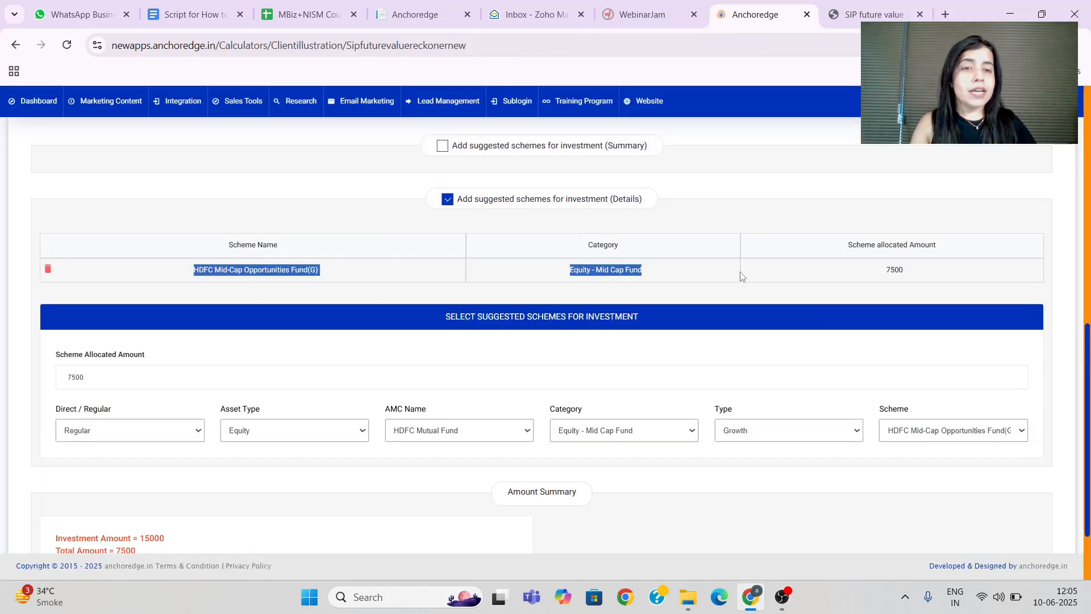
pyautogui.doubleClick(896, 272)
pyautogui.scroll(-1, 821, 260)
pyautogui.click(710, 296)
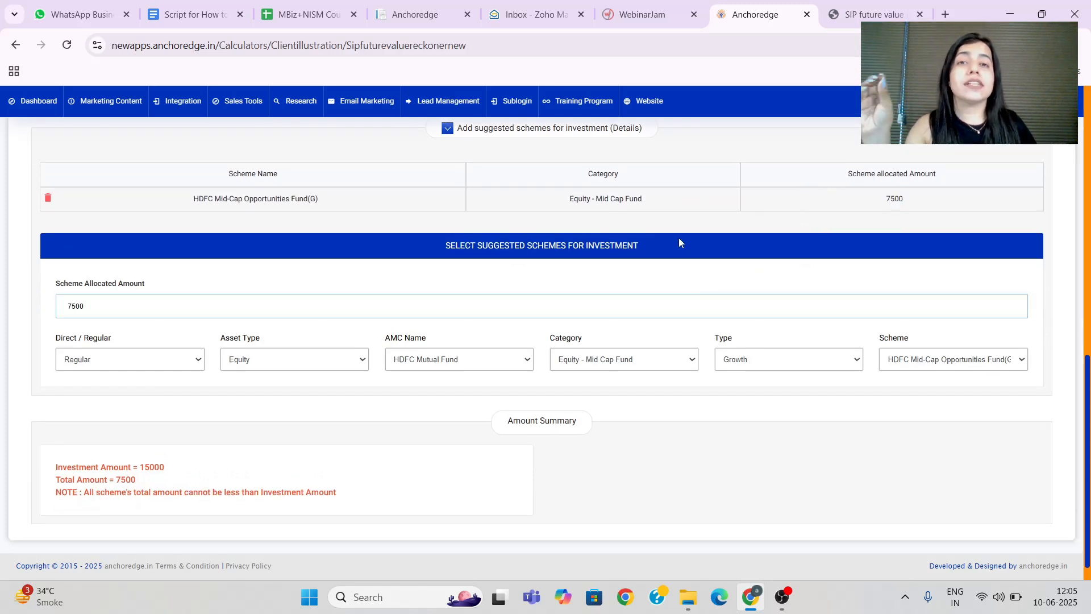
pyautogui.scroll(-1, 680, 243)
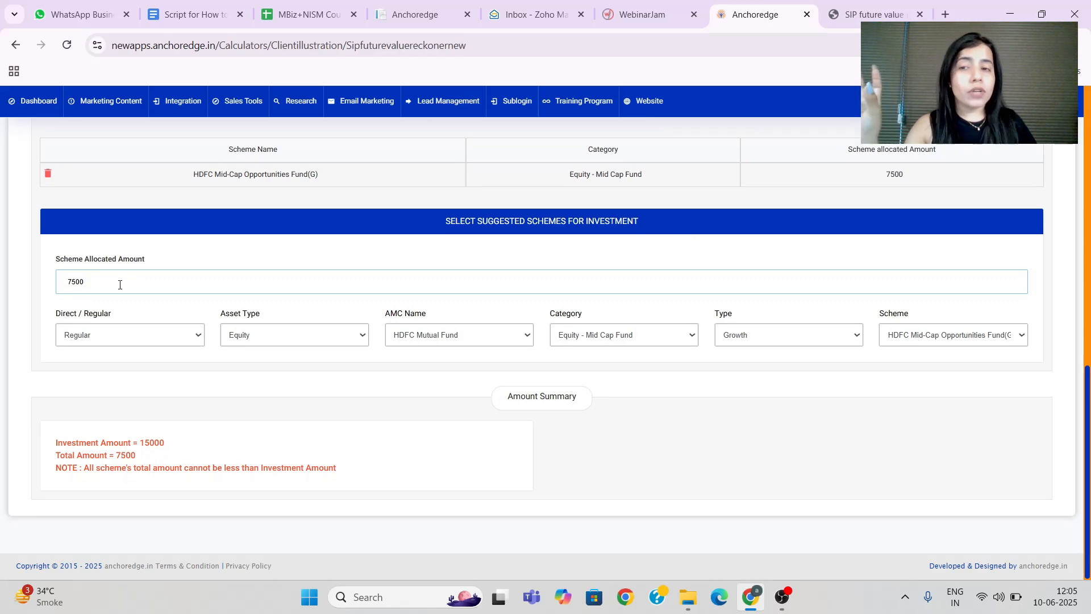
# Add ICICI Pru Equity-Arbitrage Fund(G) as a second suggested scheme, using asset type Hybrid, ICICI Prudential Mutual Fund and category Hybrid - Arbitrage Fund
pyautogui.click(247, 339)
pyautogui.click(249, 390)
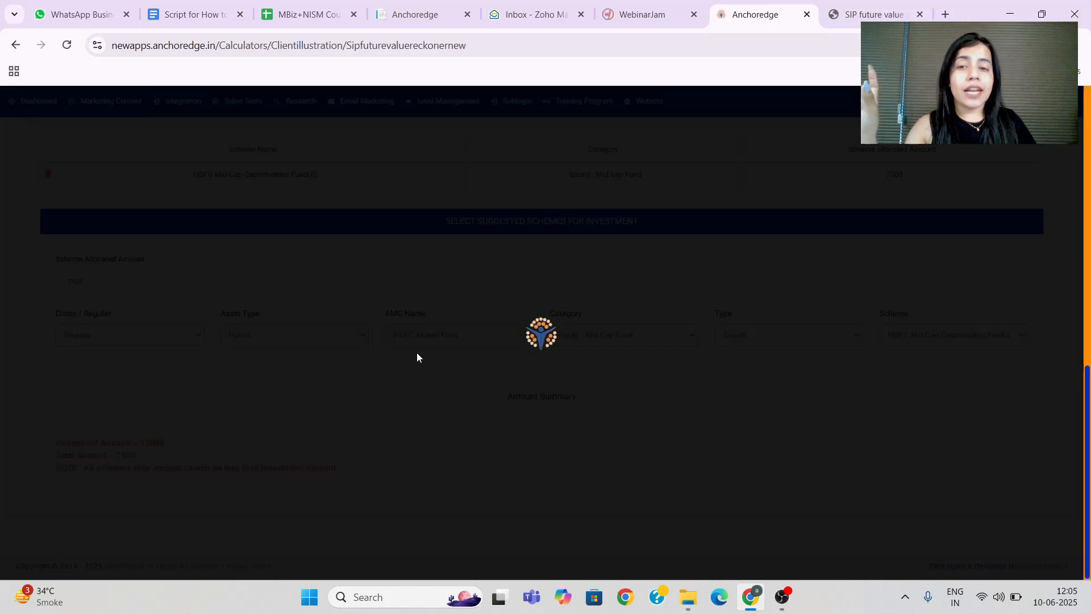
pyautogui.click(453, 339)
pyautogui.click(449, 316)
pyautogui.click(595, 334)
pyautogui.click(597, 390)
pyautogui.click(921, 335)
pyautogui.click(909, 374)
# Check the added schemes and the amount summary, and calculate the SIP ready reckoner report
pyautogui.moveTo(194, 270); pyautogui.dragTo(750, 275)
pyautogui.click(750, 274)
pyautogui.scroll(-3, 733, 247)
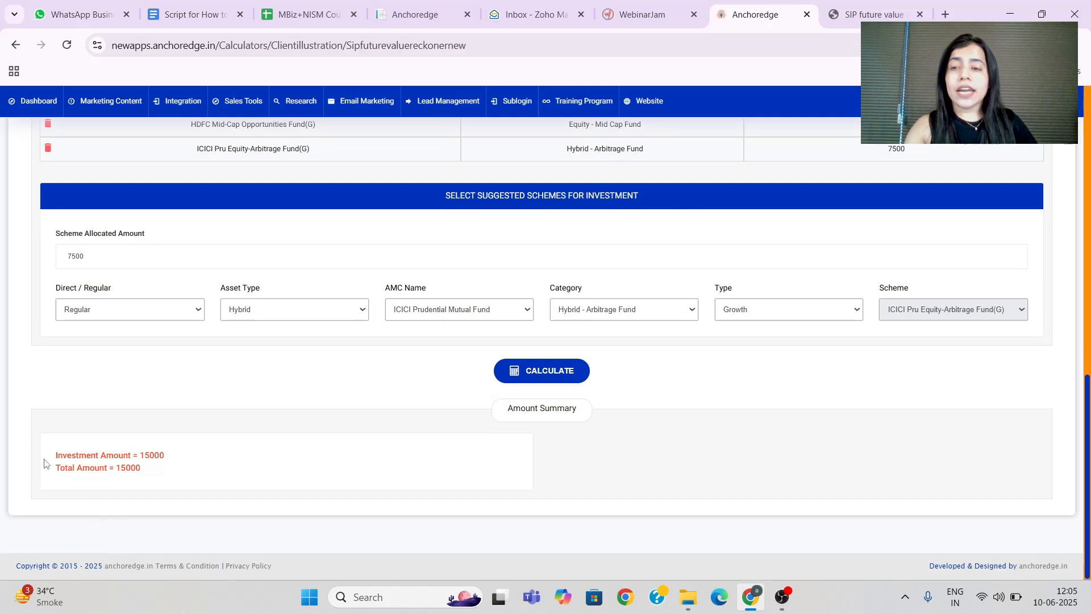
pyautogui.moveTo(43, 460); pyautogui.dragTo(166, 480)
pyautogui.click(247, 482)
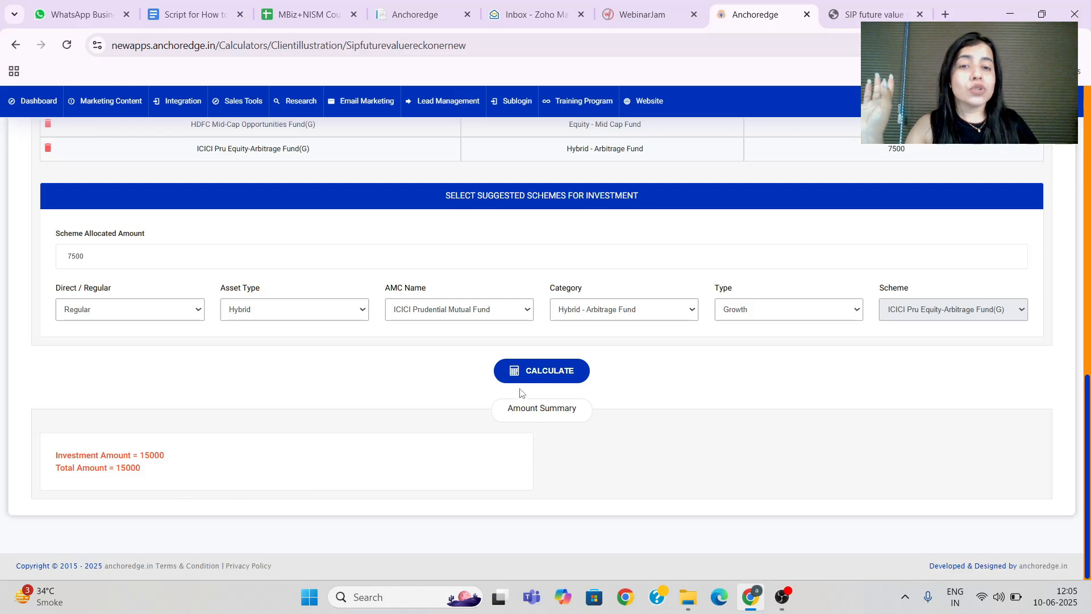
pyautogui.click(557, 380)
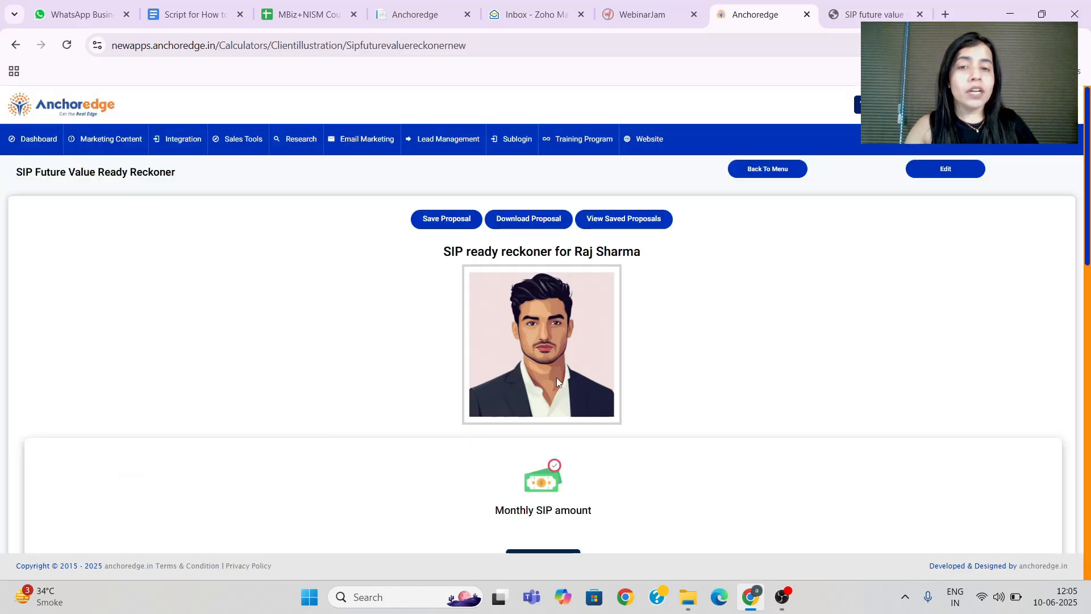
# Examine the report's client heading, photo, monthly SIP amount and future value table by rate of return and SIP period
pyautogui.scroll(-1, 556, 381)
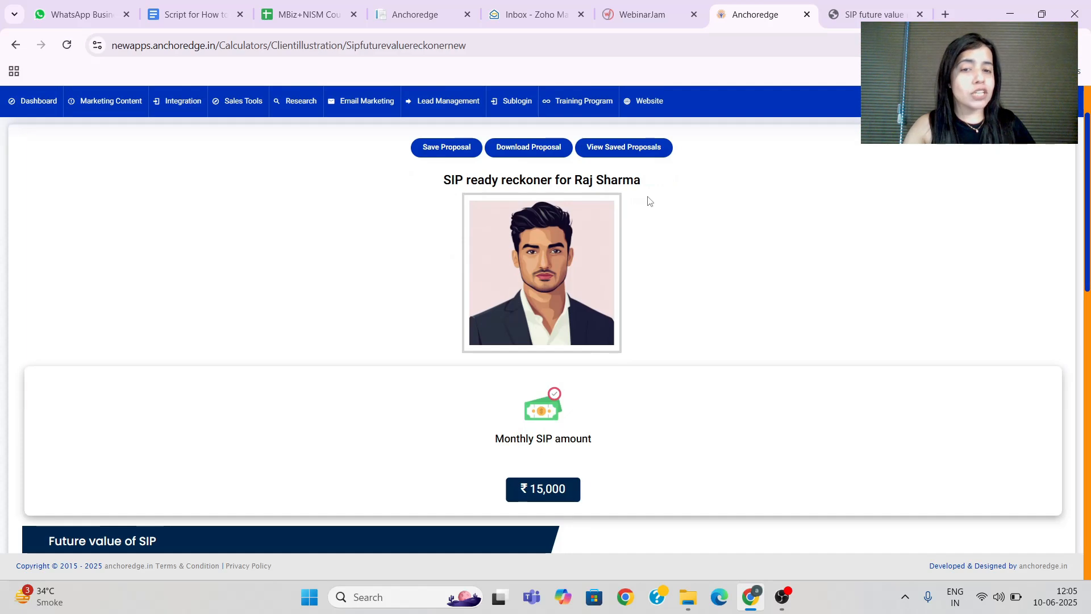
pyautogui.scroll(-1, 645, 200)
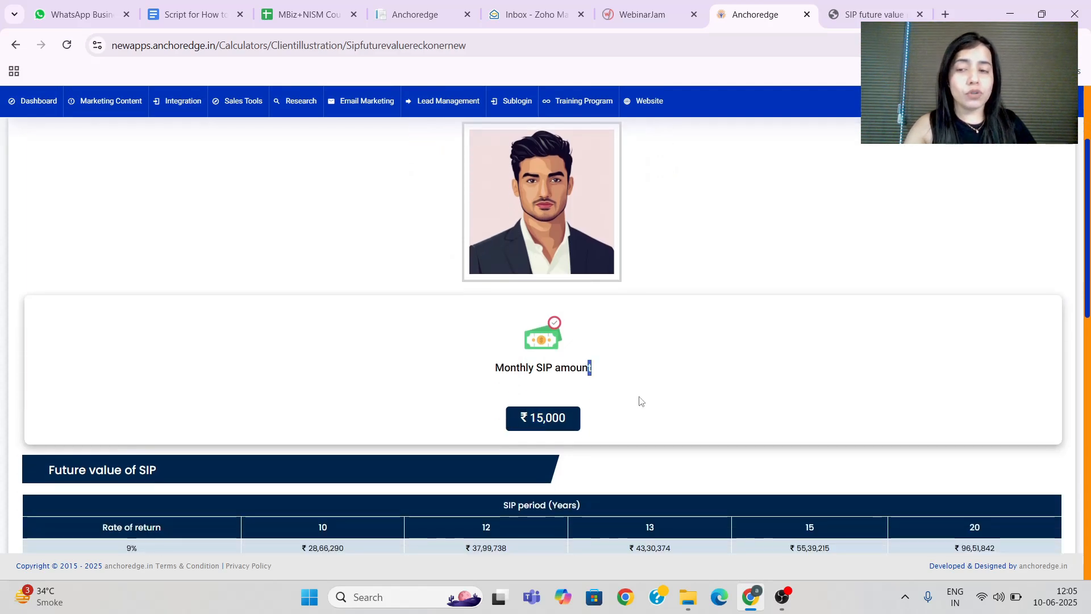
pyautogui.scroll(-2, 639, 400)
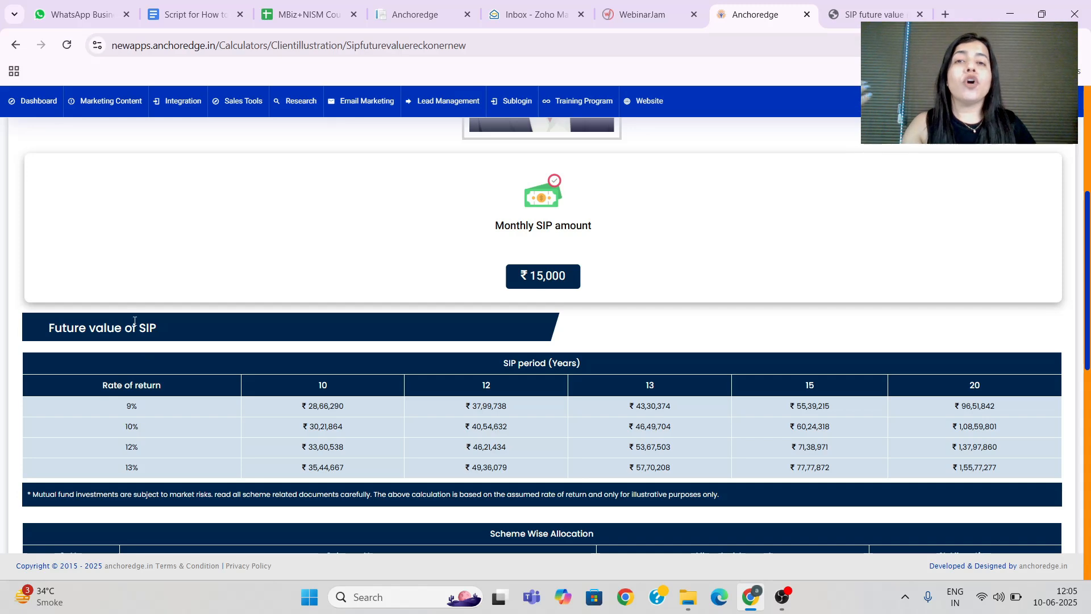
pyautogui.tripleClick(135, 321)
pyautogui.click(339, 391)
pyautogui.scroll(-1, 340, 391)
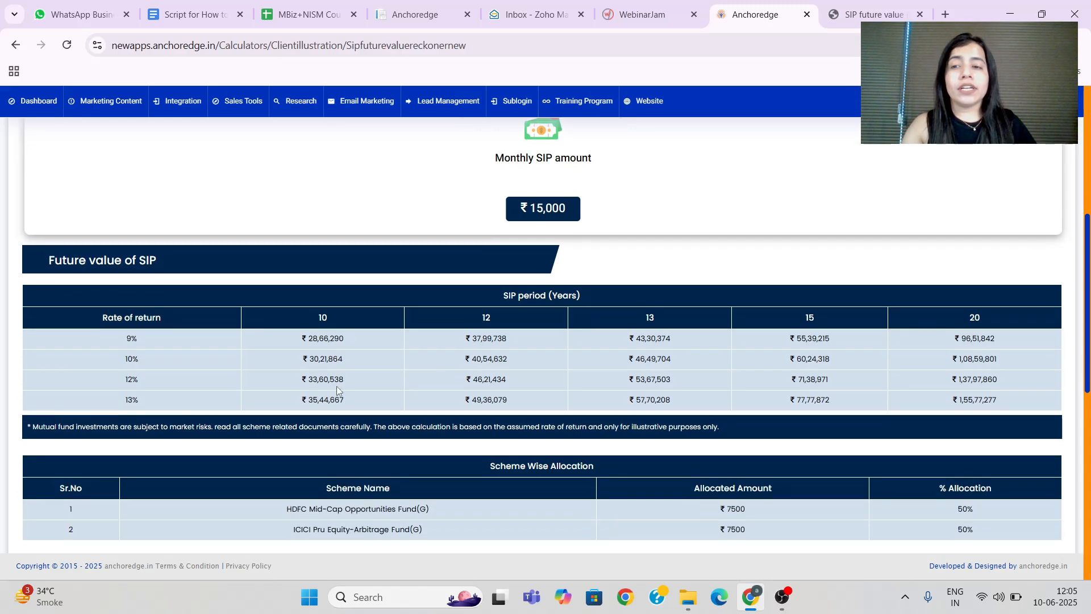
pyautogui.tripleClick(146, 320)
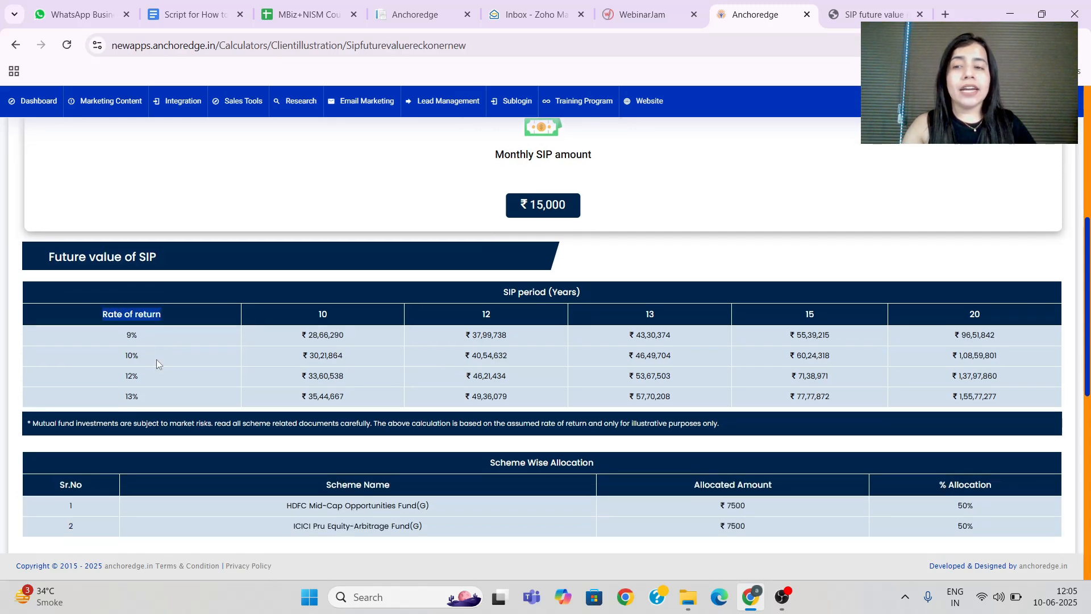
pyautogui.click(157, 390)
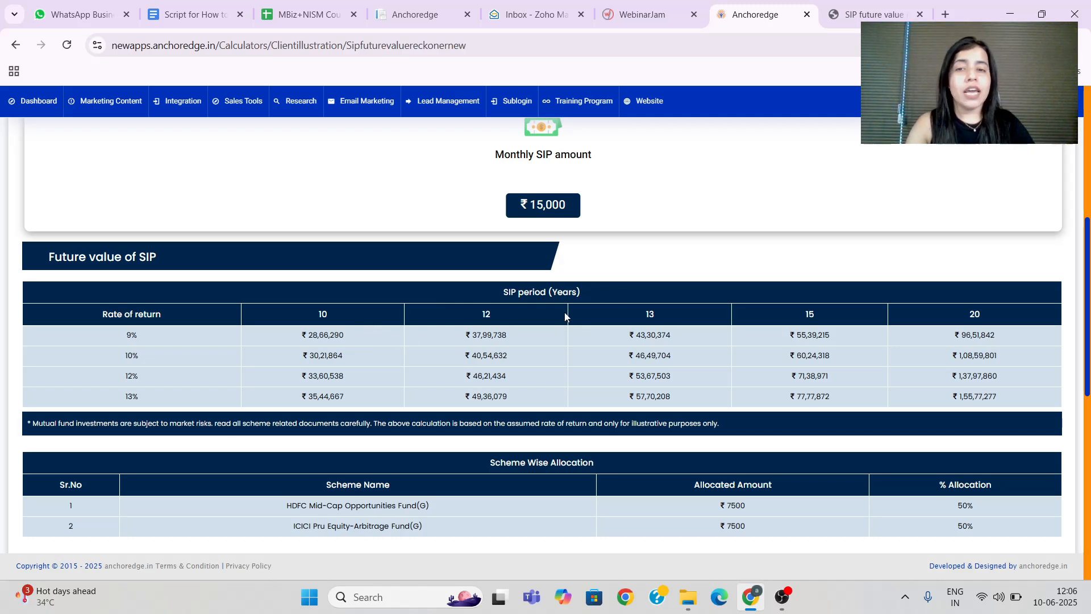
# Review the scheme-wise and AMC-wise allocation tables below the future values
pyautogui.scroll(-1, 566, 316)
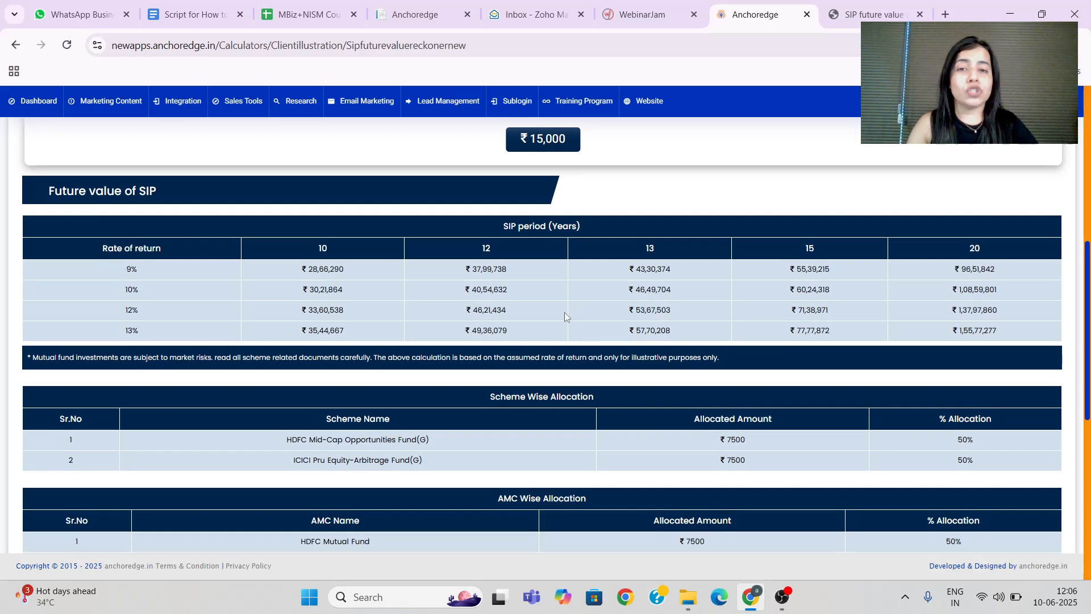
pyautogui.scroll(-1, 565, 317)
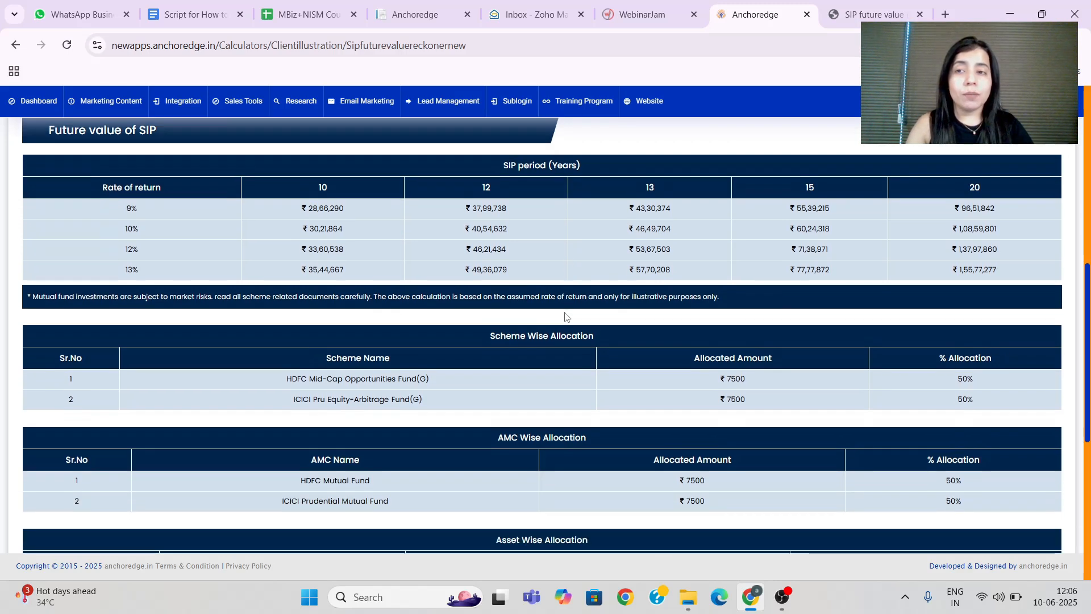
pyautogui.scroll(-1, 565, 313)
pyautogui.scroll(-1, 565, 313)
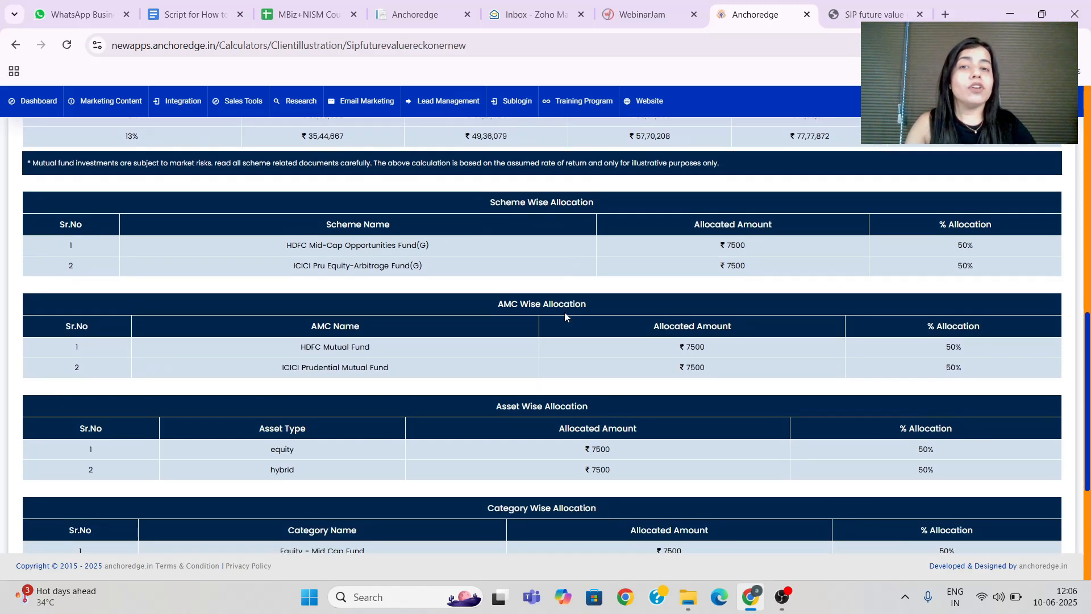
pyautogui.scroll(-1, 565, 317)
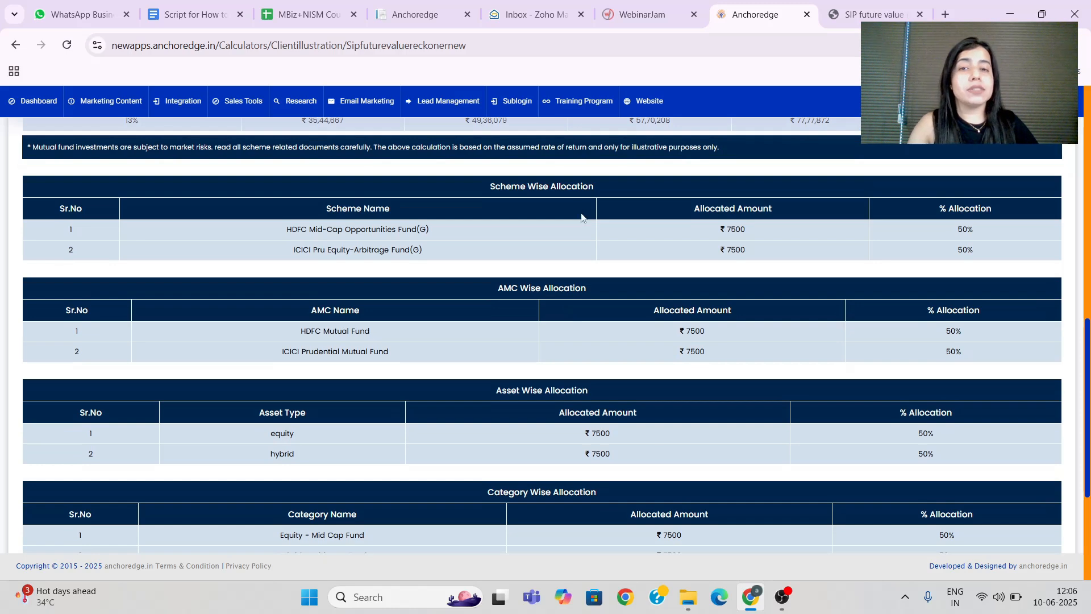
pyautogui.doubleClick(573, 191)
pyautogui.tripleClick(574, 191)
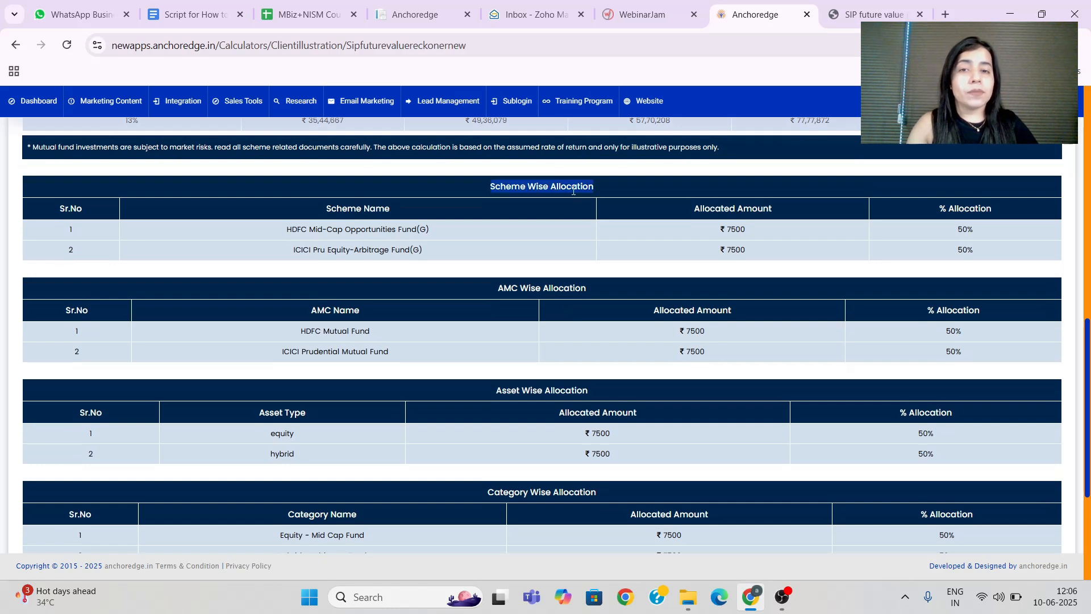
pyautogui.doubleClick(549, 285)
pyautogui.tripleClick(549, 286)
# Review the asset-wise and category-wise allocations and the returns table for the suggested schemes
pyautogui.scroll(-3, 554, 278)
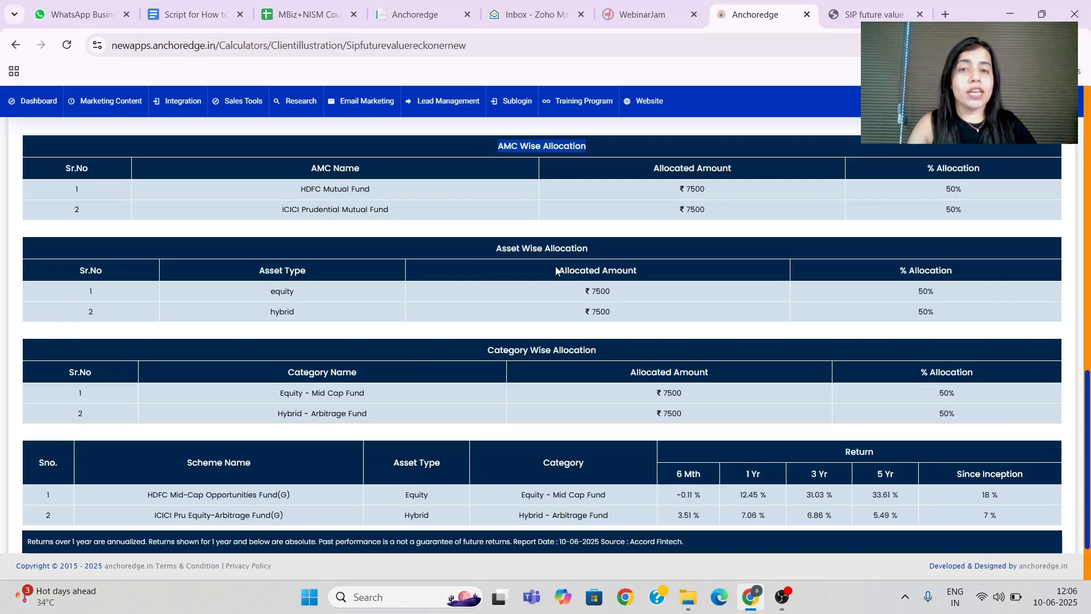
pyautogui.moveTo(496, 255); pyautogui.dragTo(604, 254)
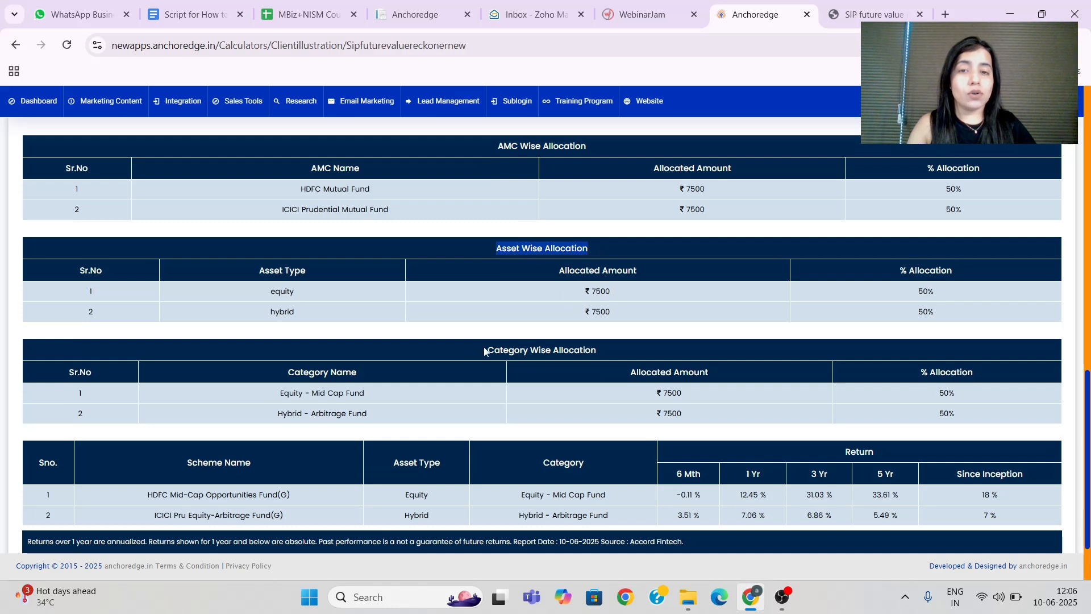
pyautogui.moveTo(470, 355); pyautogui.dragTo(634, 344)
pyautogui.click(634, 343)
pyautogui.scroll(-2, 467, 362)
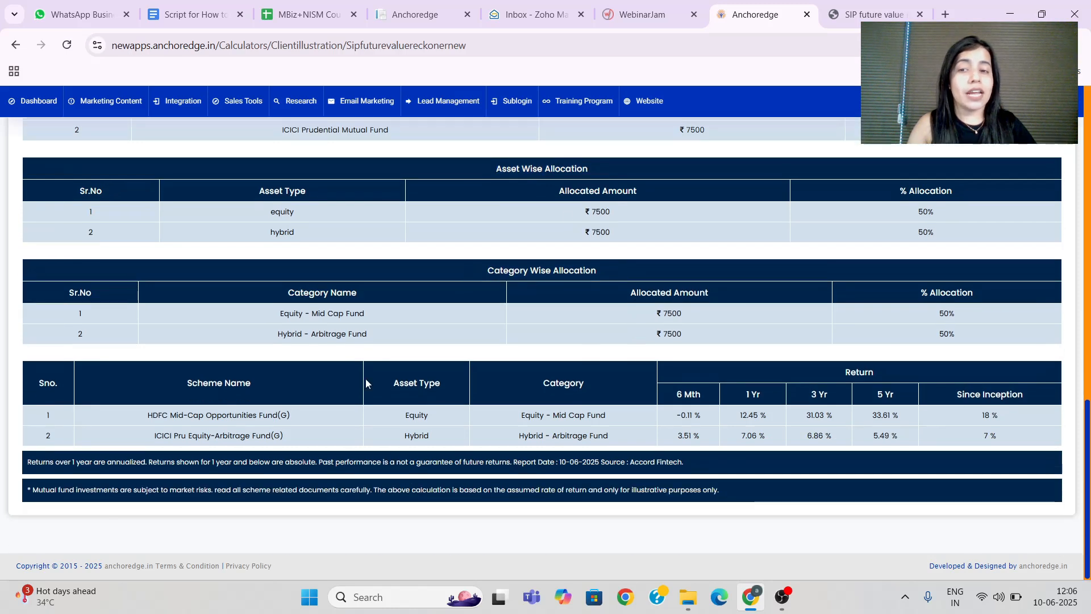
pyautogui.moveTo(118, 409); pyautogui.dragTo(995, 432)
pyautogui.click(917, 426)
# Download the generated SIP proposal as a PDF
pyautogui.scroll(10, 630, 389)
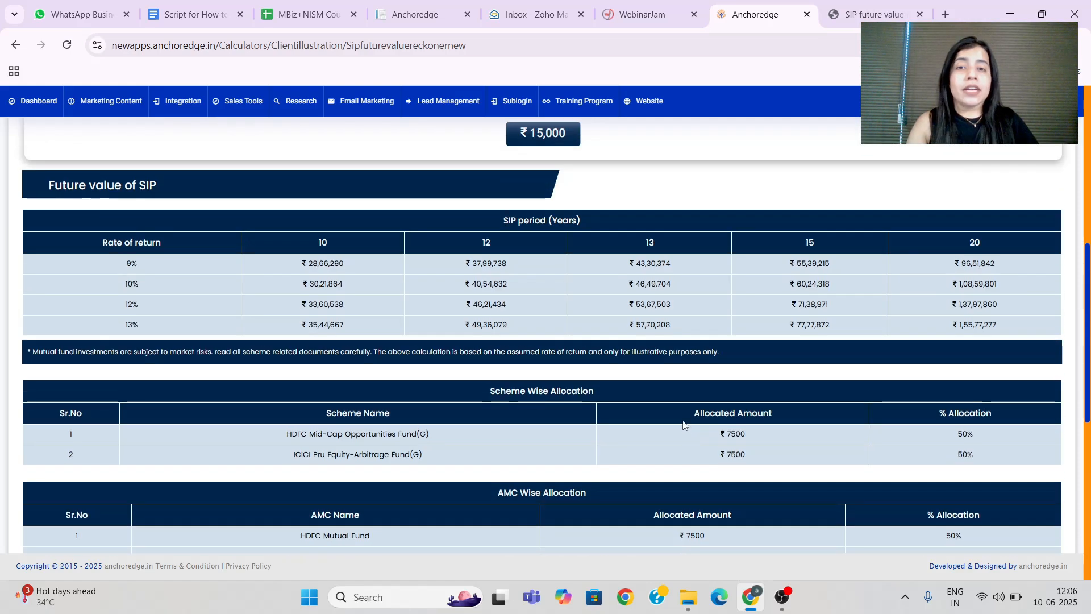
pyautogui.scroll(4, 630, 389)
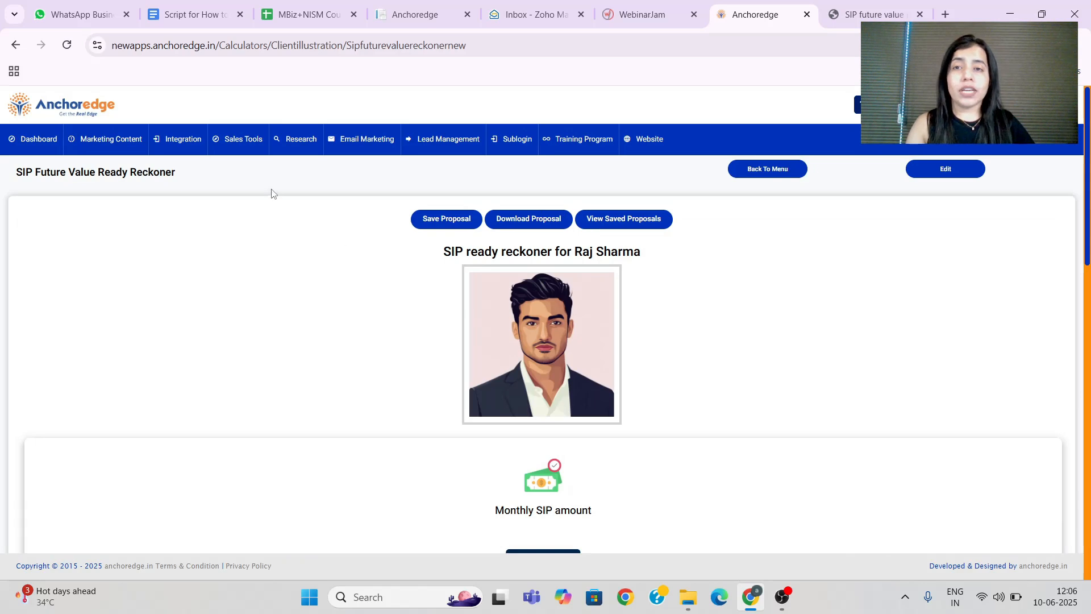
pyautogui.moveTo(246, 140)
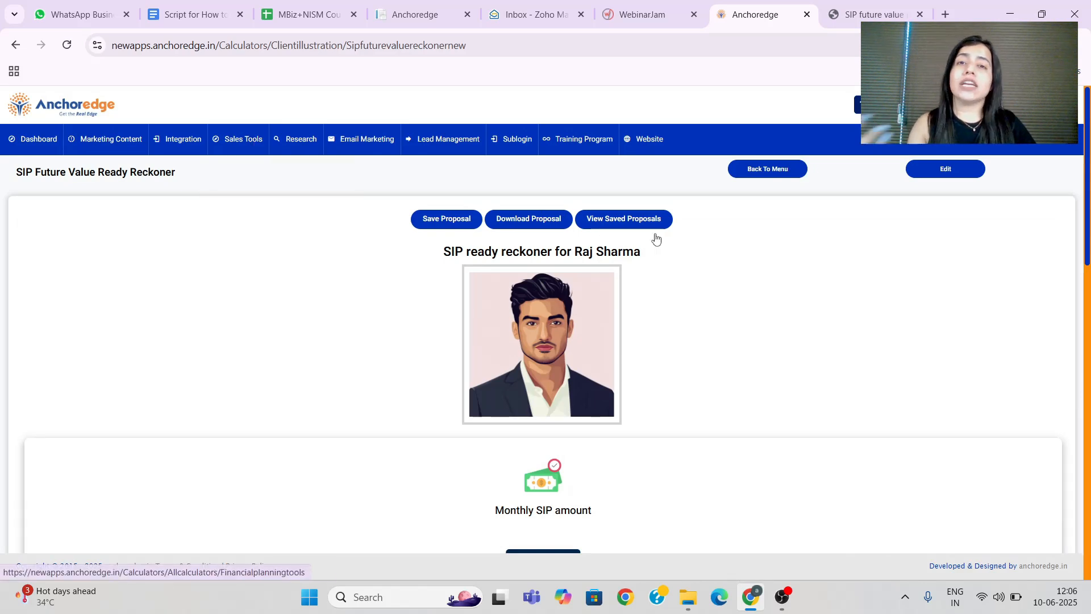
pyautogui.click(527, 223)
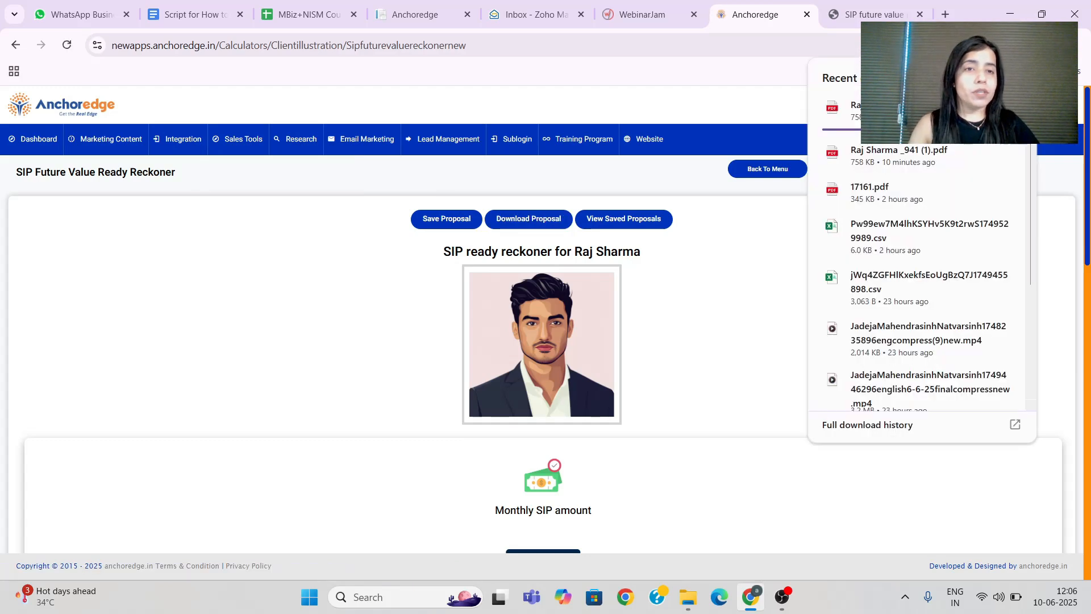
# Look through all pages of the downloaded proposal PDF, from cover to contact page, and return to the online report
pyautogui.scroll(-9, 719, 269)
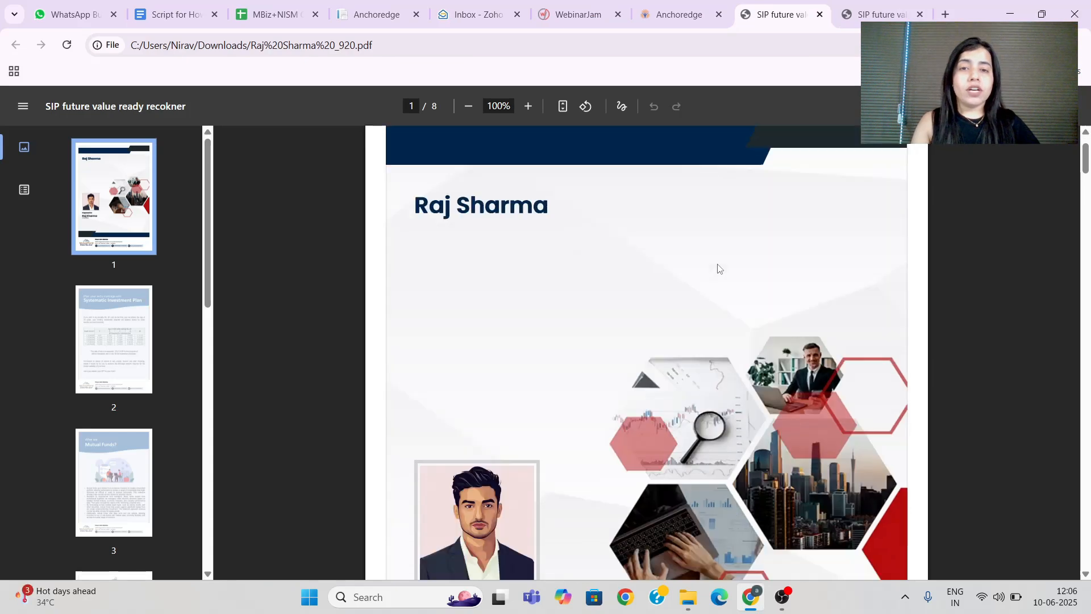
pyautogui.scroll(-10, 719, 269)
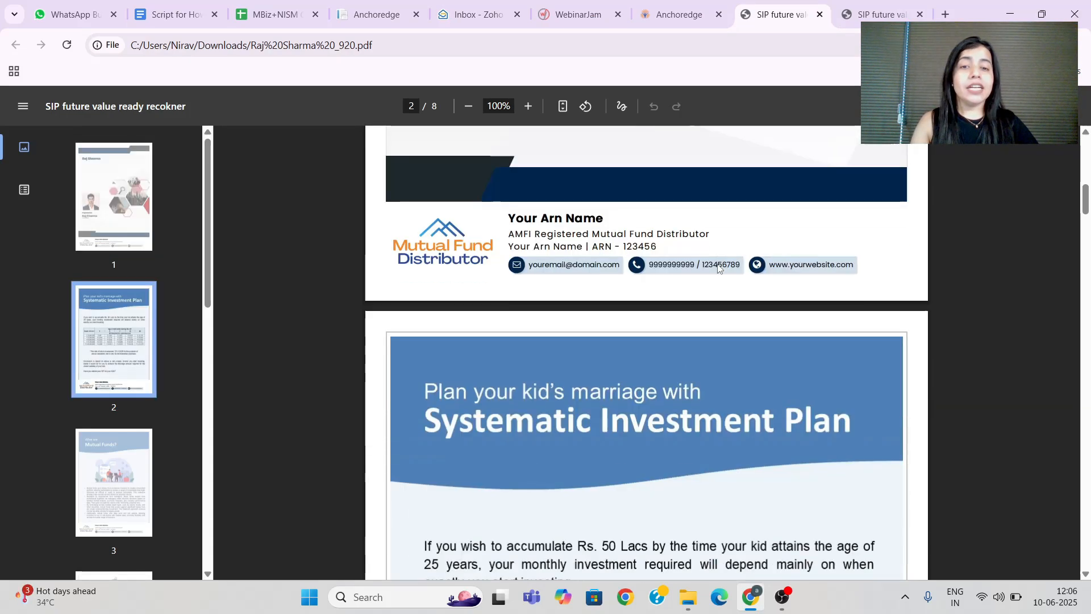
pyautogui.scroll(-10, 719, 268)
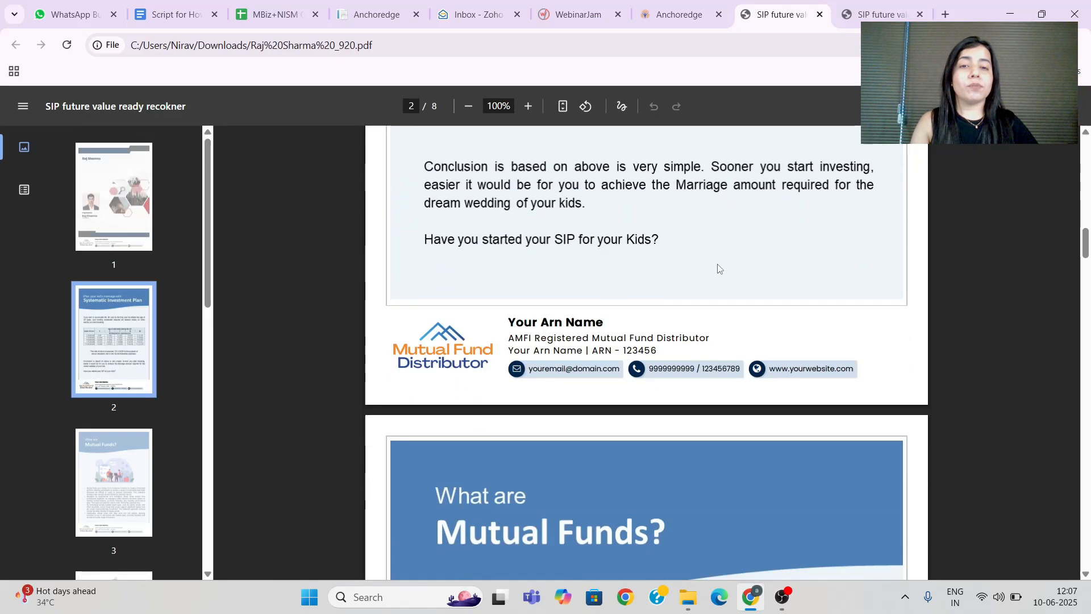
pyautogui.scroll(-10, 719, 269)
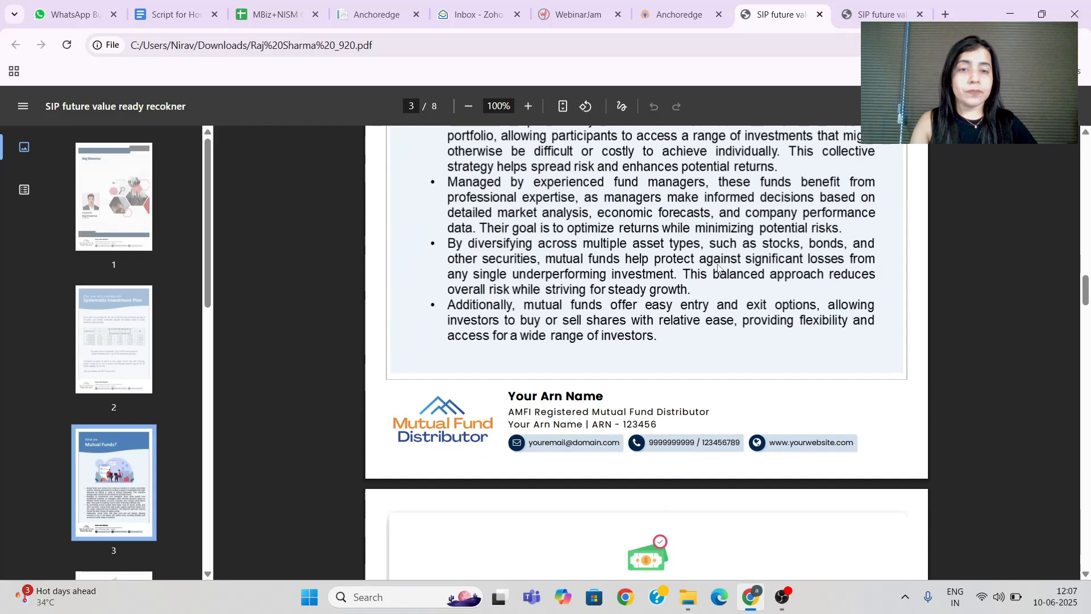
pyautogui.scroll(-10, 719, 269)
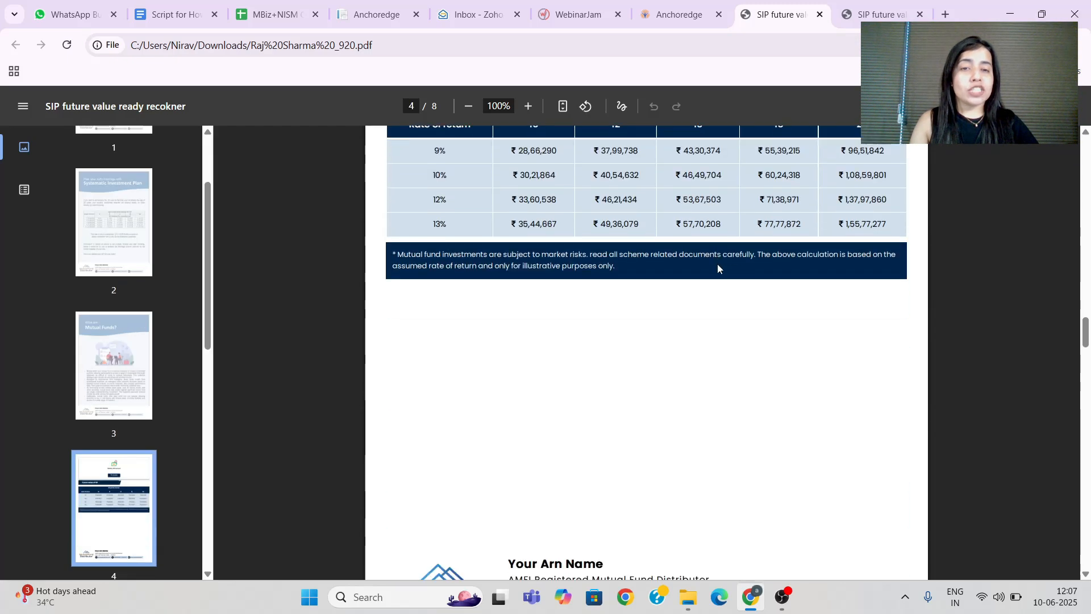
pyautogui.scroll(-10, 719, 269)
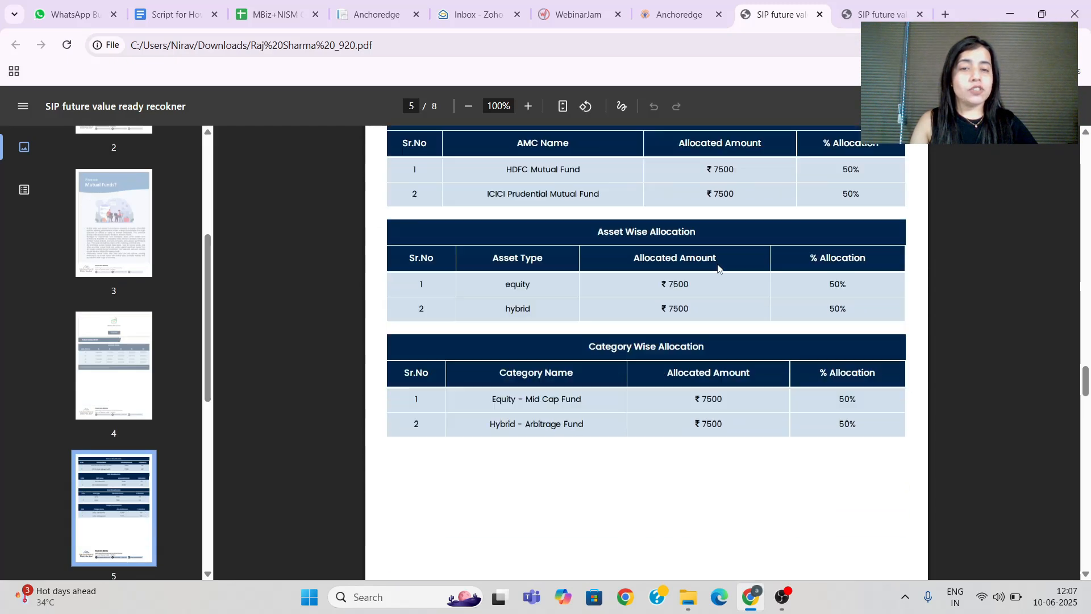
pyautogui.scroll(-10, 719, 269)
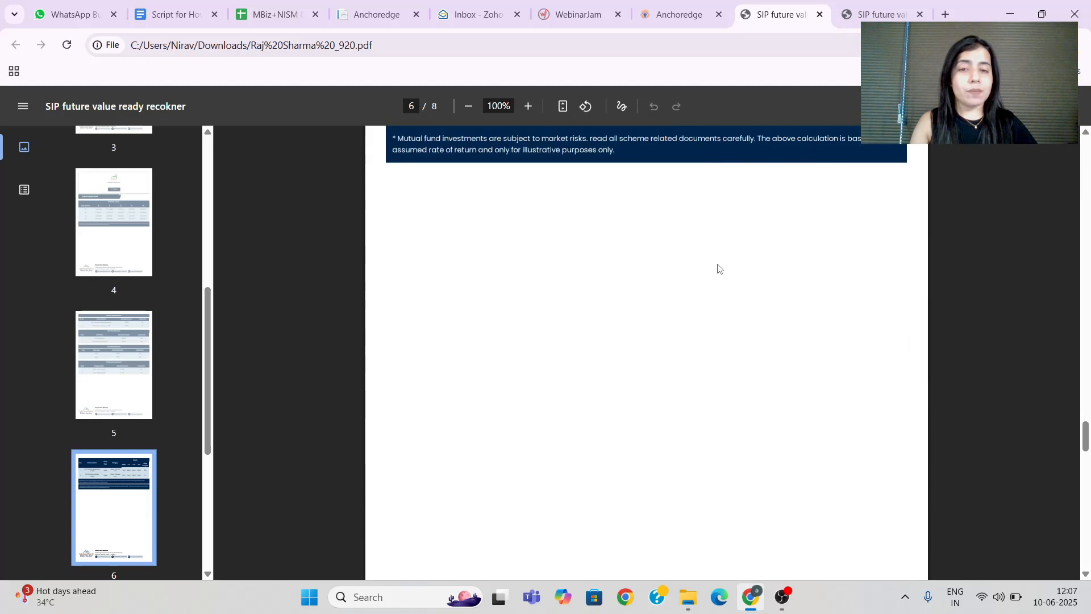
pyautogui.scroll(-10, 719, 269)
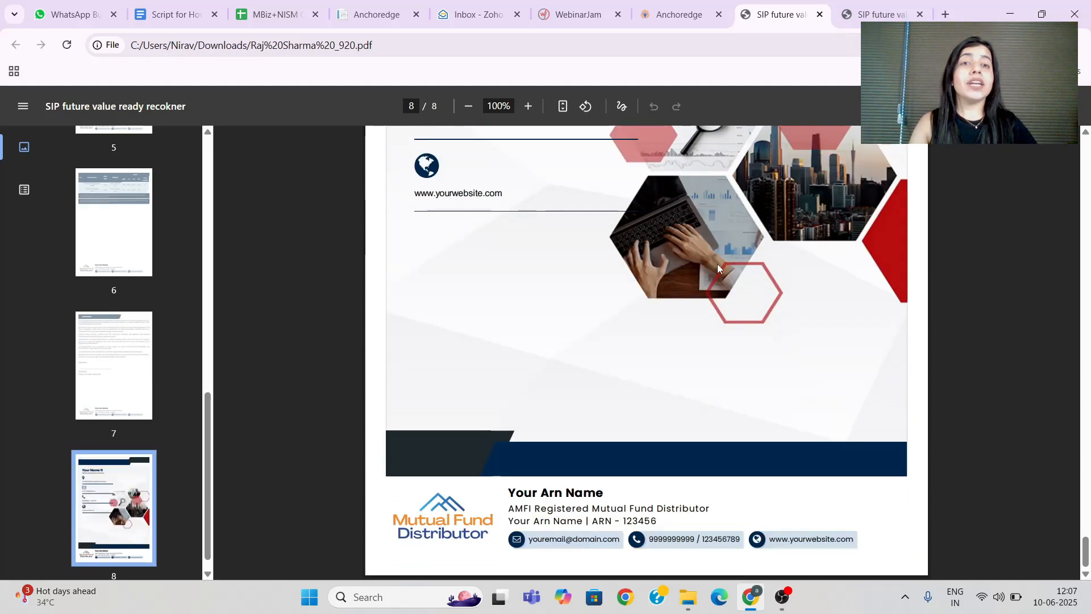
pyautogui.click(679, 15)
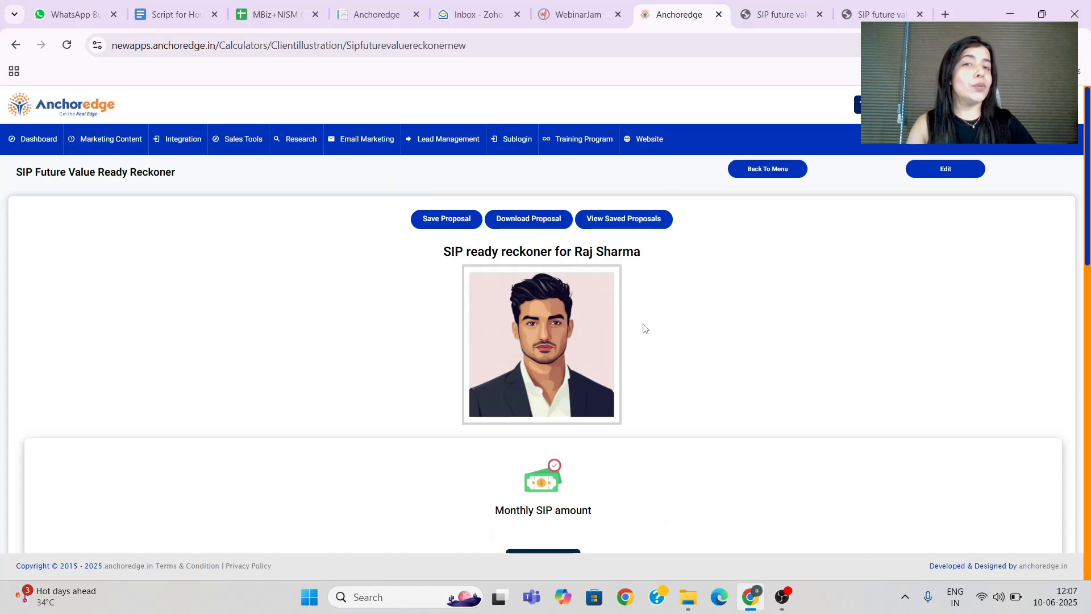